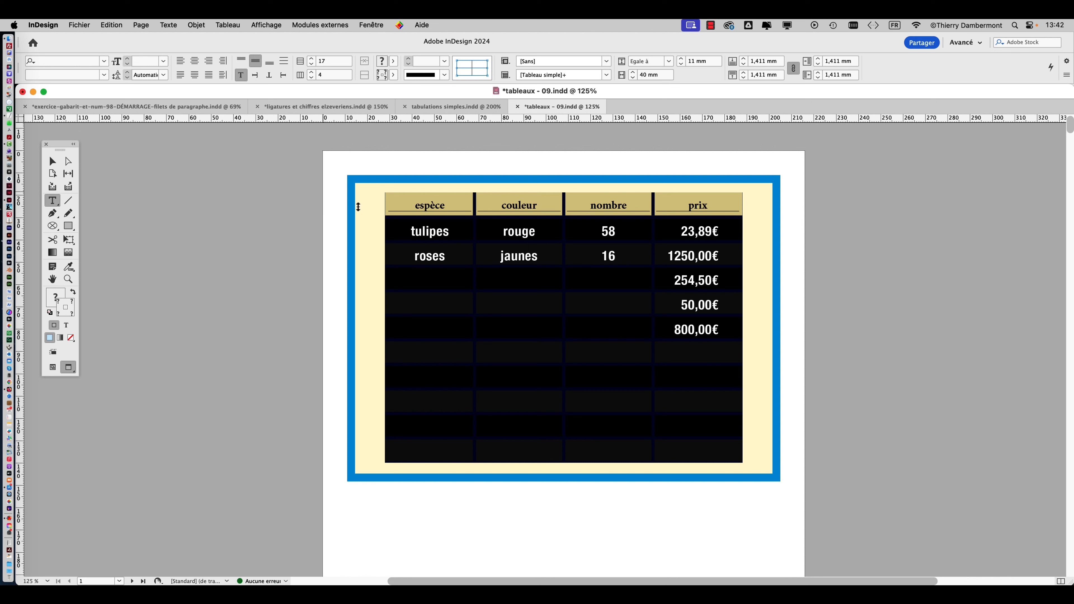
{"action": "left_click", "coordinate": [227, 24]}
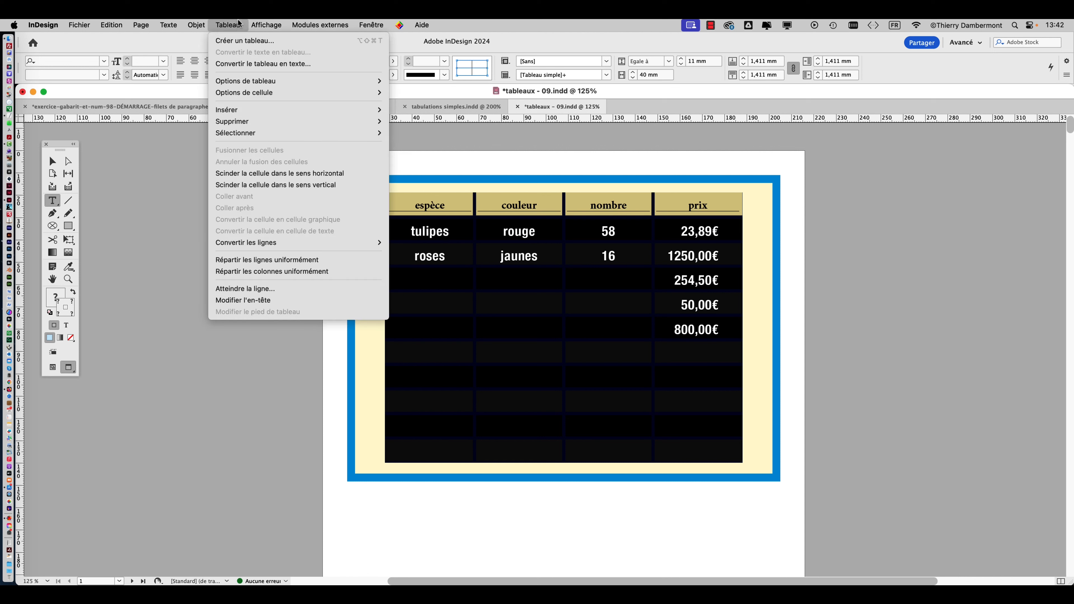
{"action": "mouse_move", "coordinate": [330, 81]}
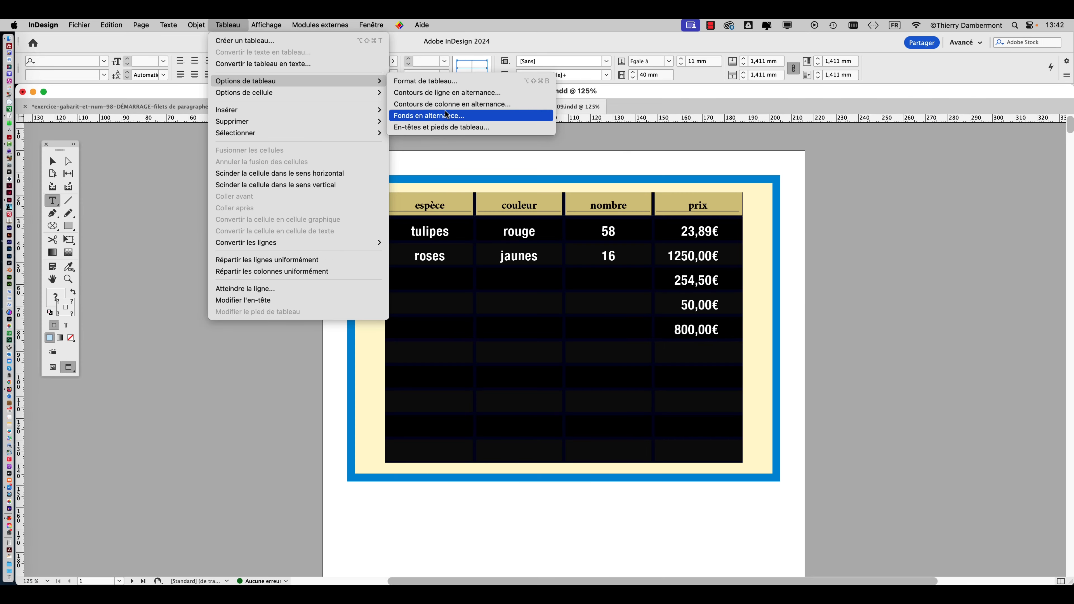
{"action": "left_click", "coordinate": [446, 115]}
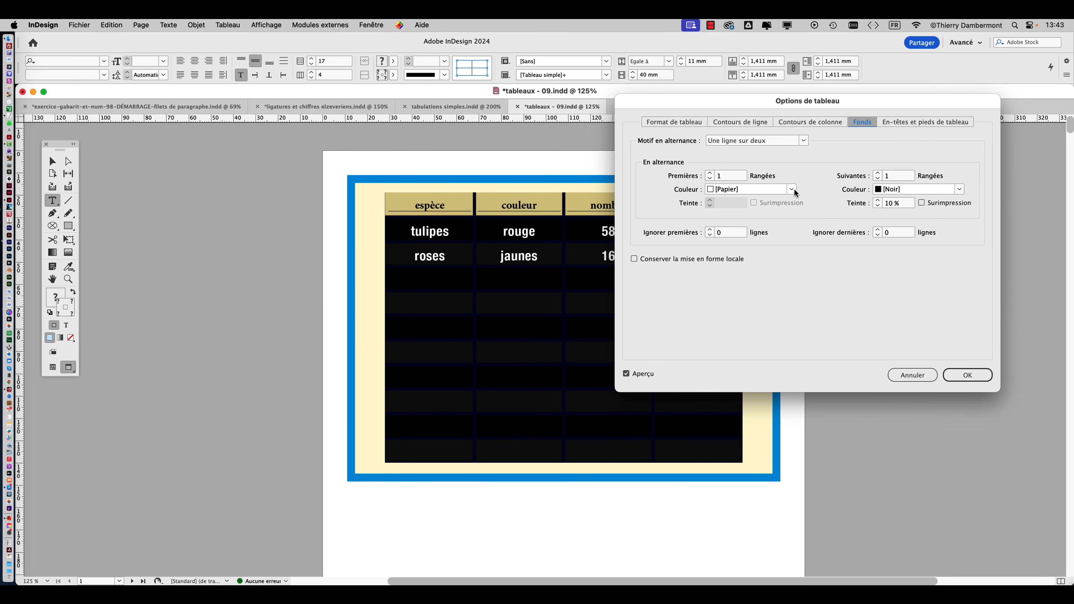
{"action": "left_click", "coordinate": [792, 189]}
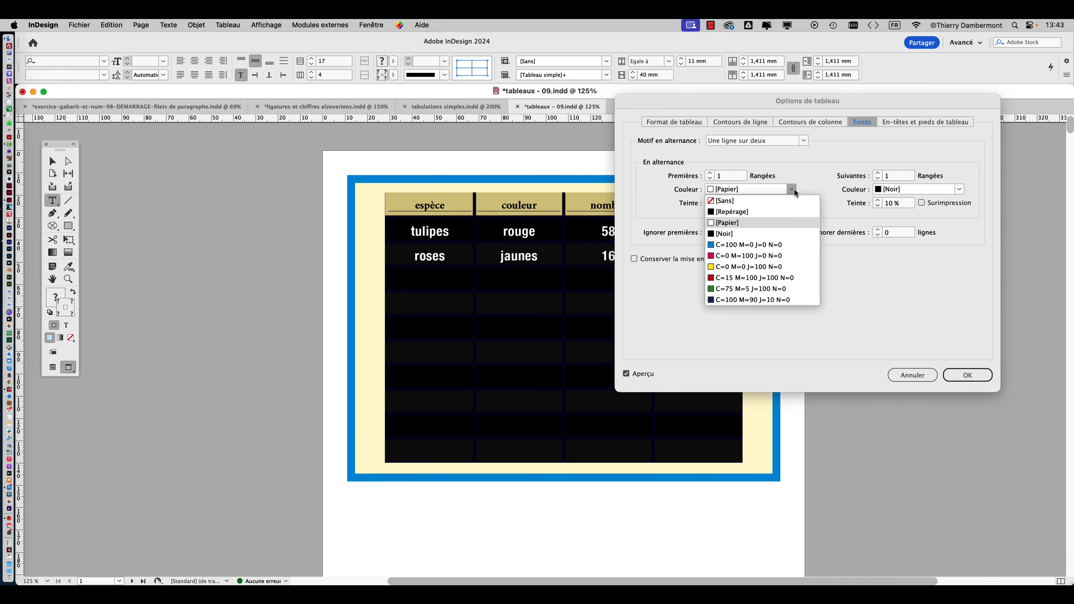
{"action": "left_click", "coordinate": [766, 266]}
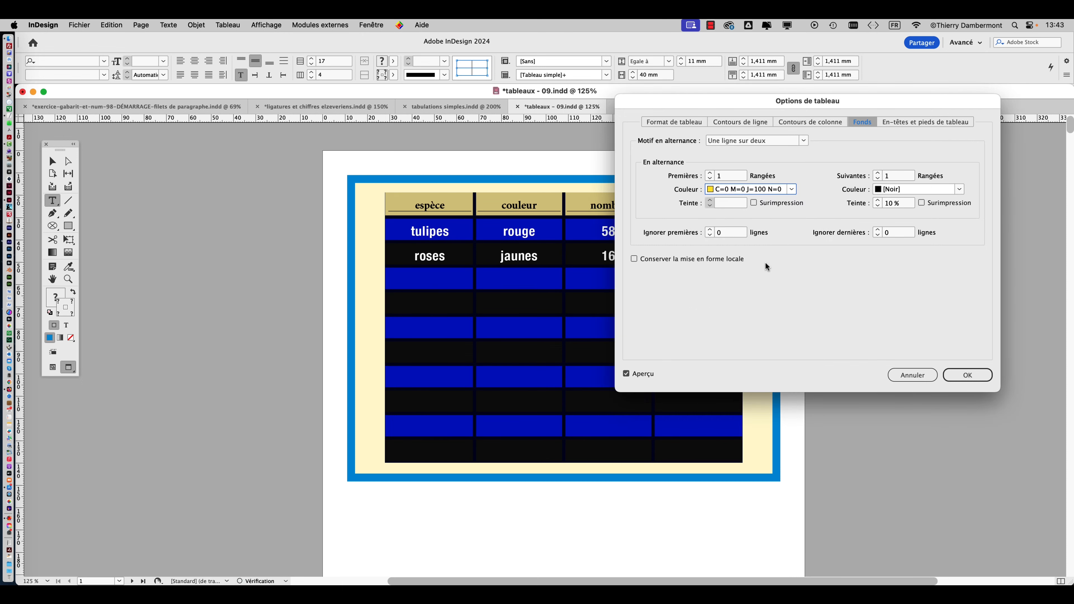
{"action": "left_click", "coordinate": [792, 189]}
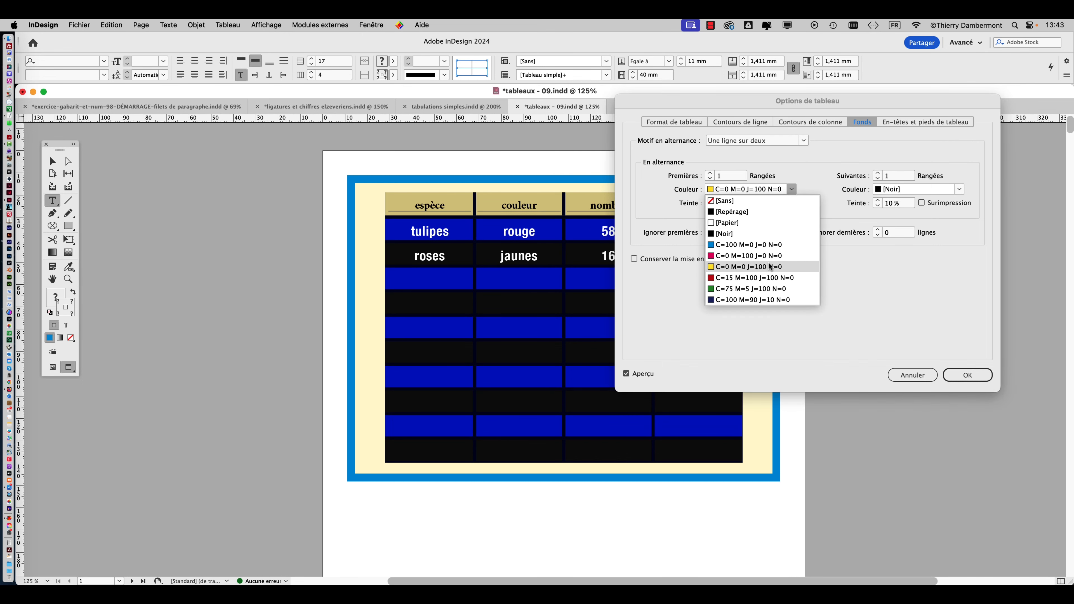
{"action": "left_click", "coordinate": [766, 279]}
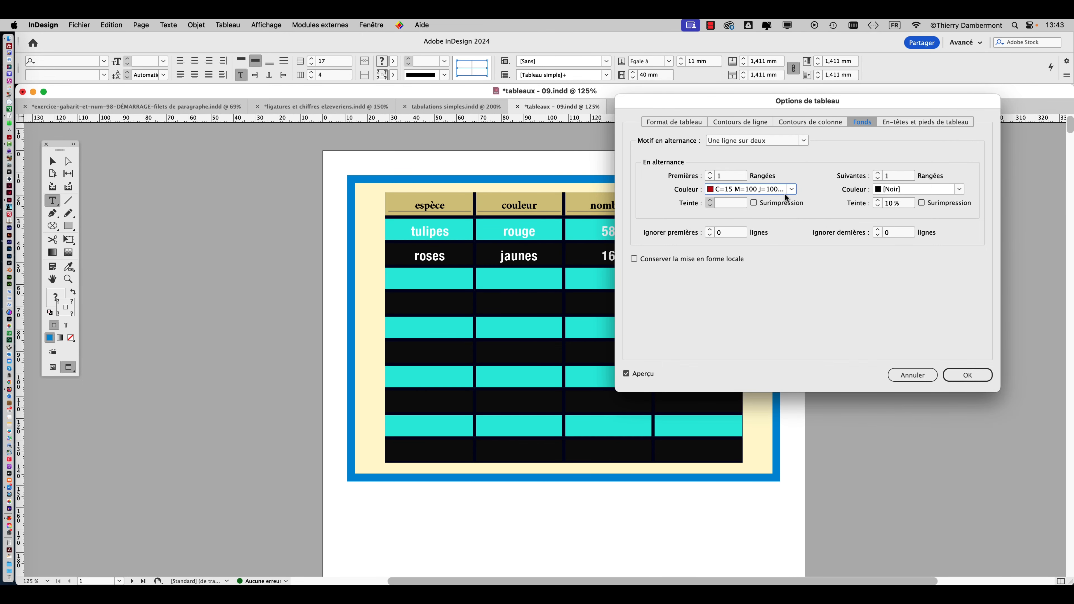
{"action": "left_click", "coordinate": [912, 375]}
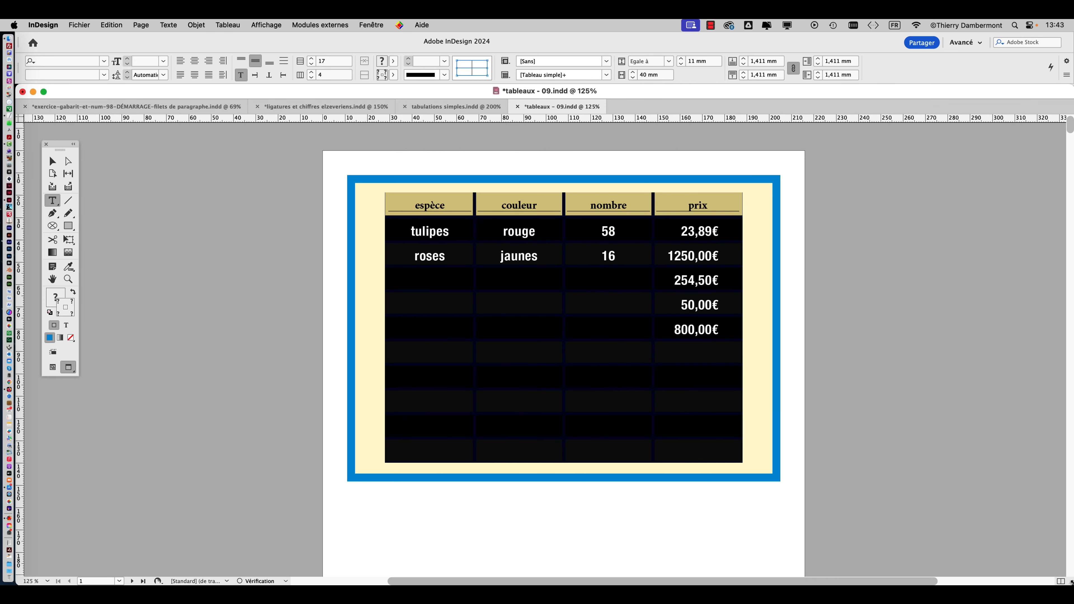
Split the document window to show two views of the page, and shift the floating tools slightly aside
{"action": "mouse_move", "coordinate": [1071, 583]}
{"action": "left_mouse_down"}
{"action": "mouse_move", "coordinate": [841, 480]}
{"action": "mouse_move", "coordinate": [642, 557]}
{"action": "mouse_move", "coordinate": [611, 556]}
{"action": "mouse_move", "coordinate": [1070, 585]}
{"action": "left_mouse_up"}
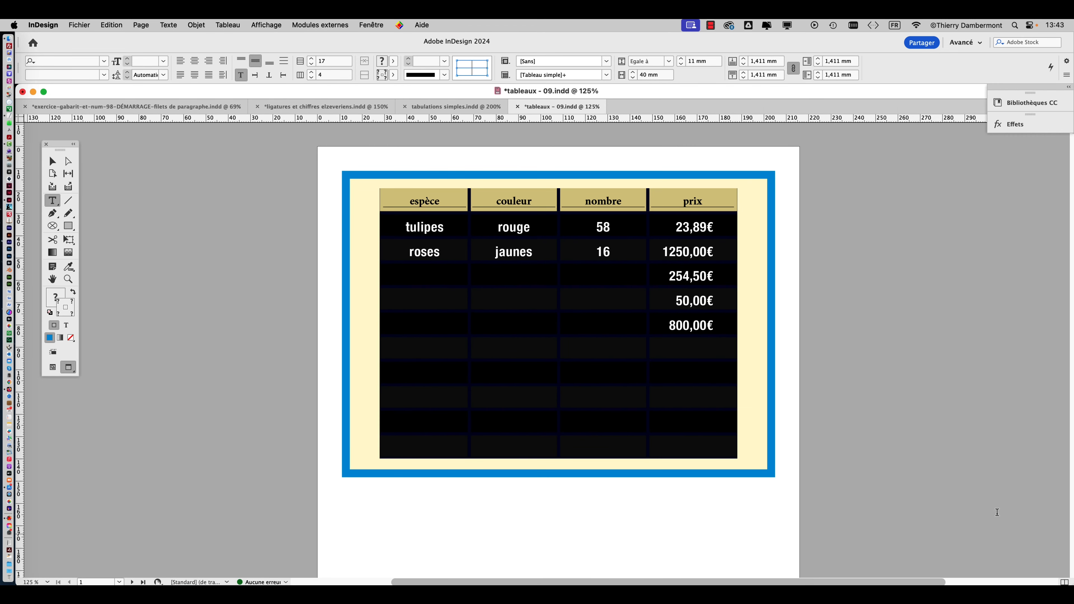
{"action": "left_click", "coordinate": [379, 24]}
{"action": "mouse_move", "coordinate": [378, 39]}
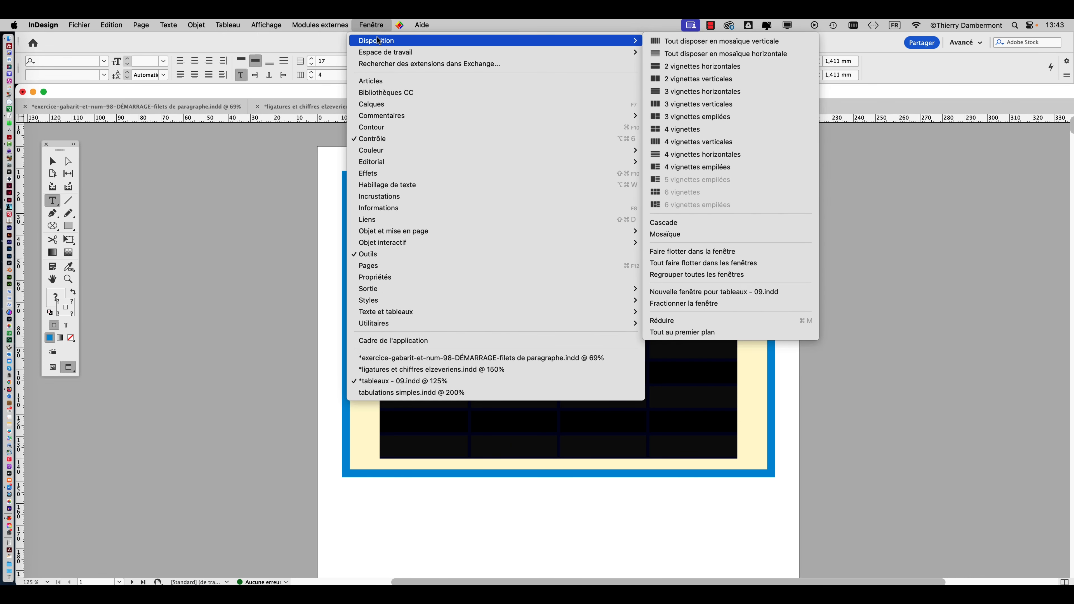
{"action": "left_click", "coordinate": [739, 304]}
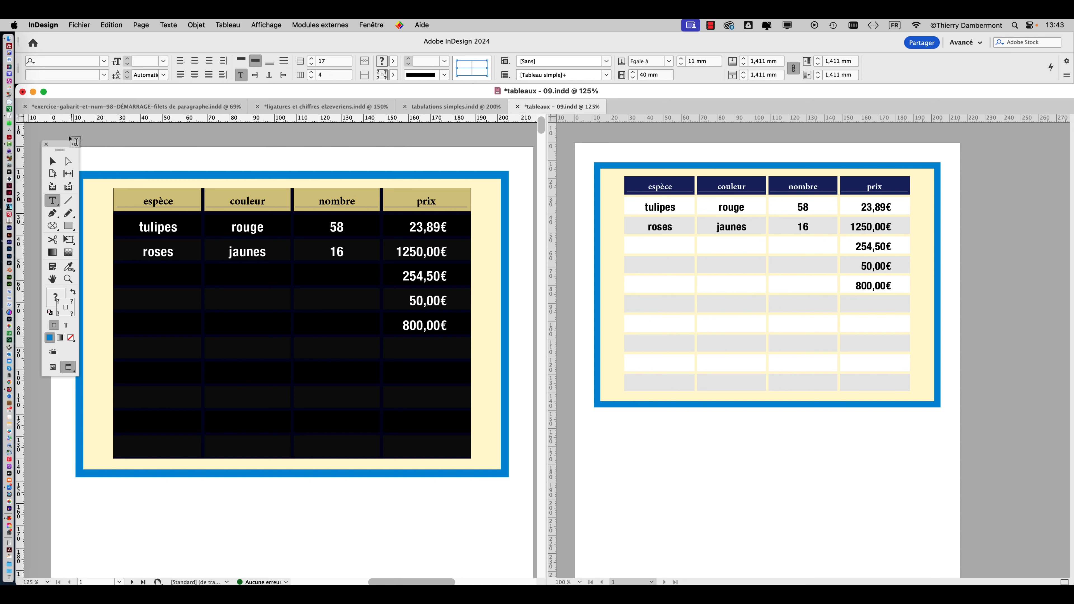
{"action": "left_click_drag", "start_coordinate": [61, 146], "coordinate": [56, 141]}
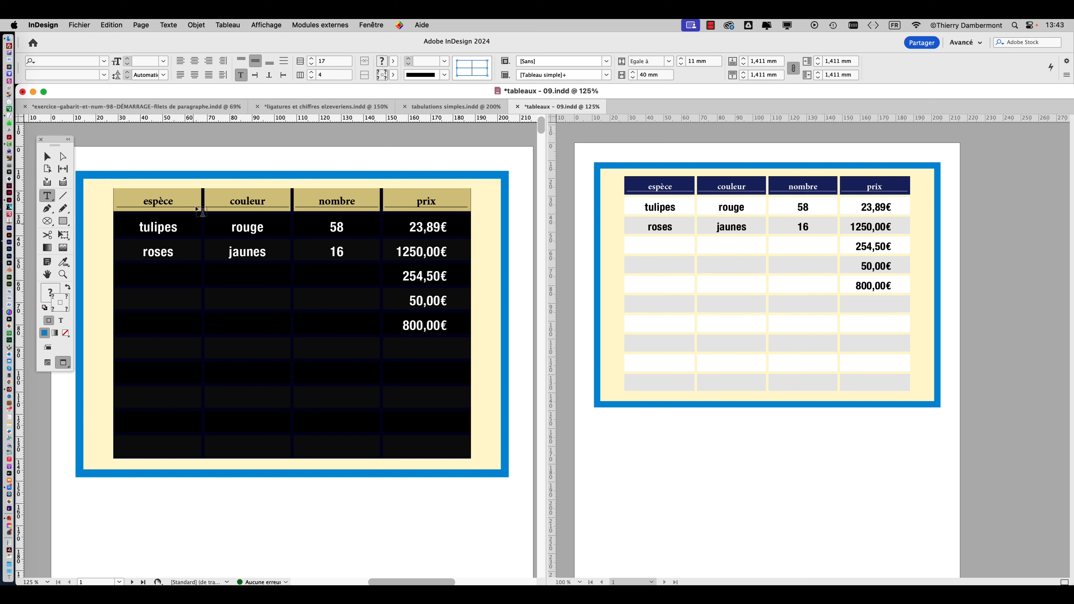
In the table's alternating fills, set the first rows' colour to C=100 M=0 J=0 N=0 with a 20 % tint
{"action": "left_click", "coordinate": [219, 25]}
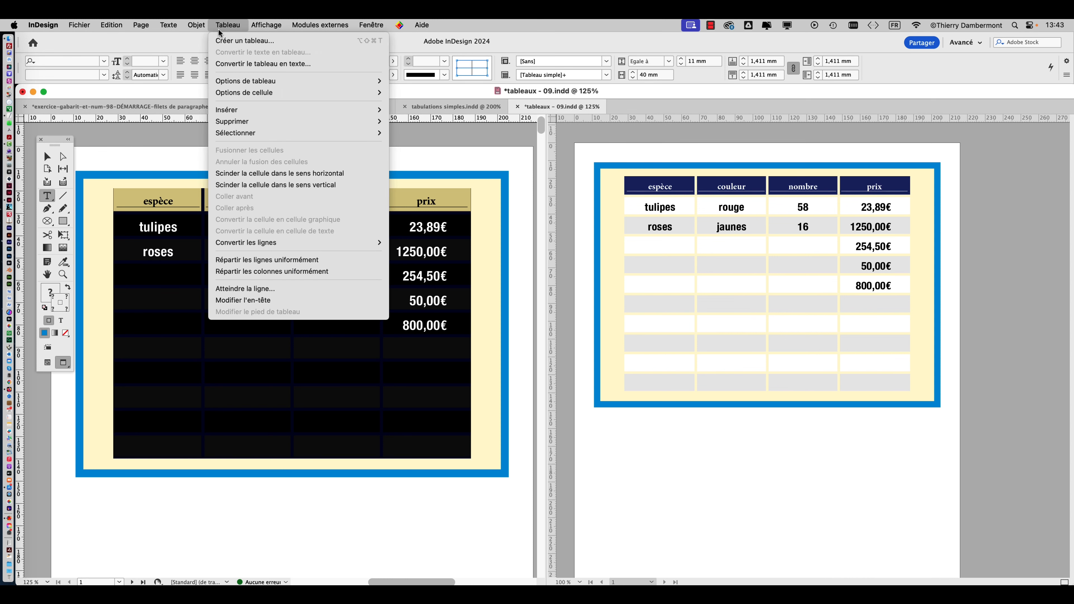
{"action": "mouse_move", "coordinate": [285, 83]}
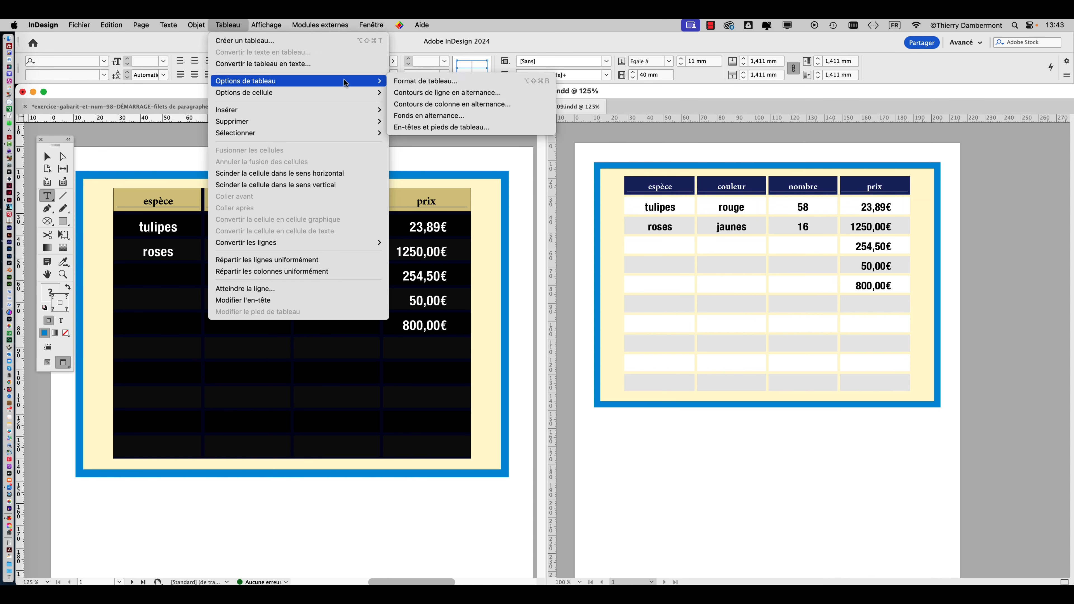
{"action": "left_click", "coordinate": [447, 116]}
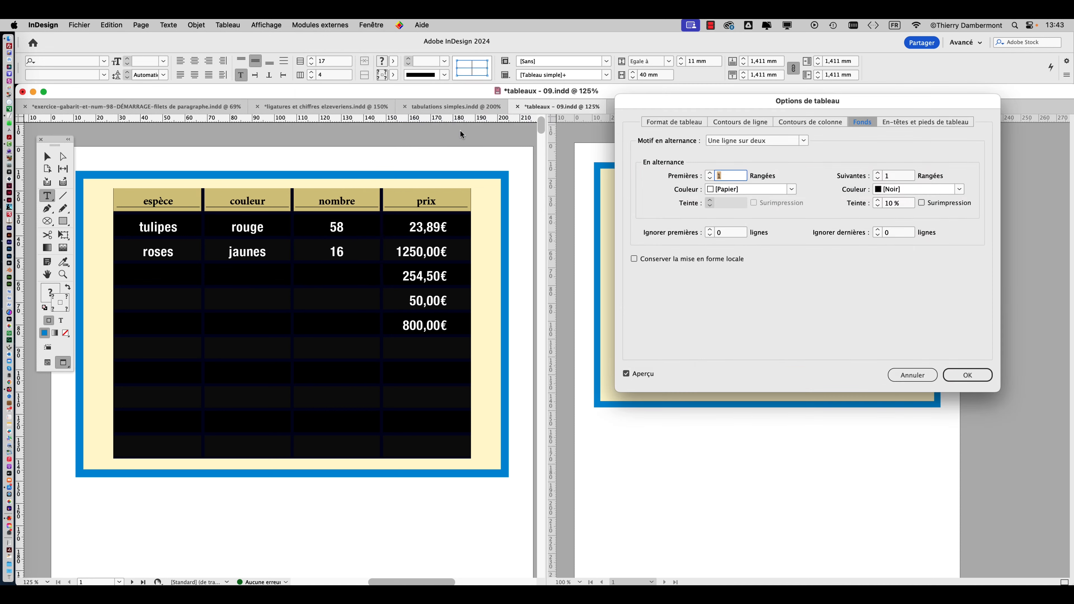
{"action": "left_click_drag", "start_coordinate": [679, 105], "coordinate": [292, 181]}
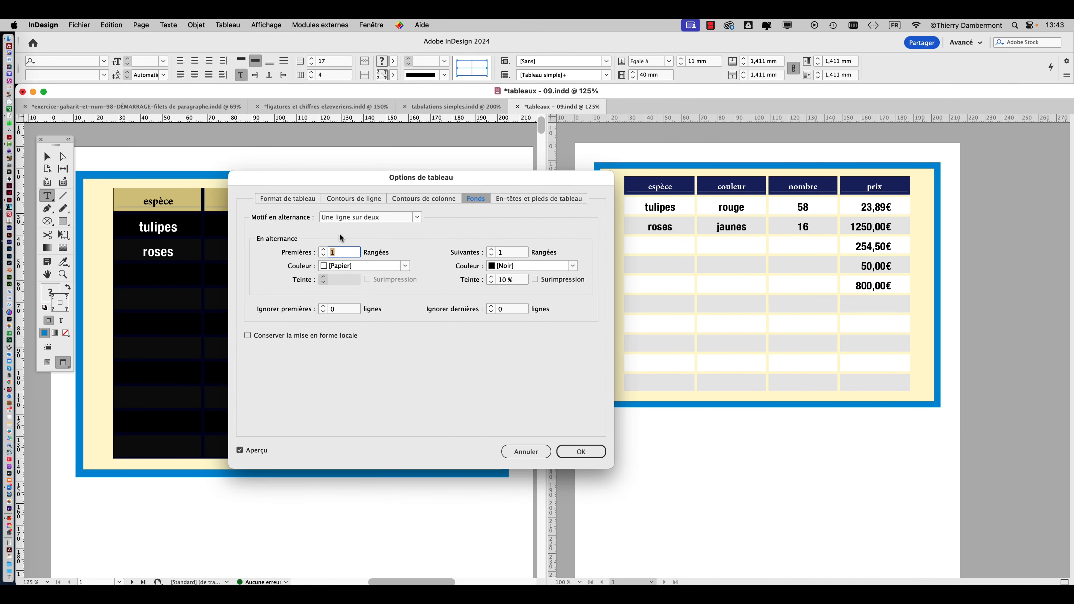
{"action": "left_click", "coordinate": [404, 266]}
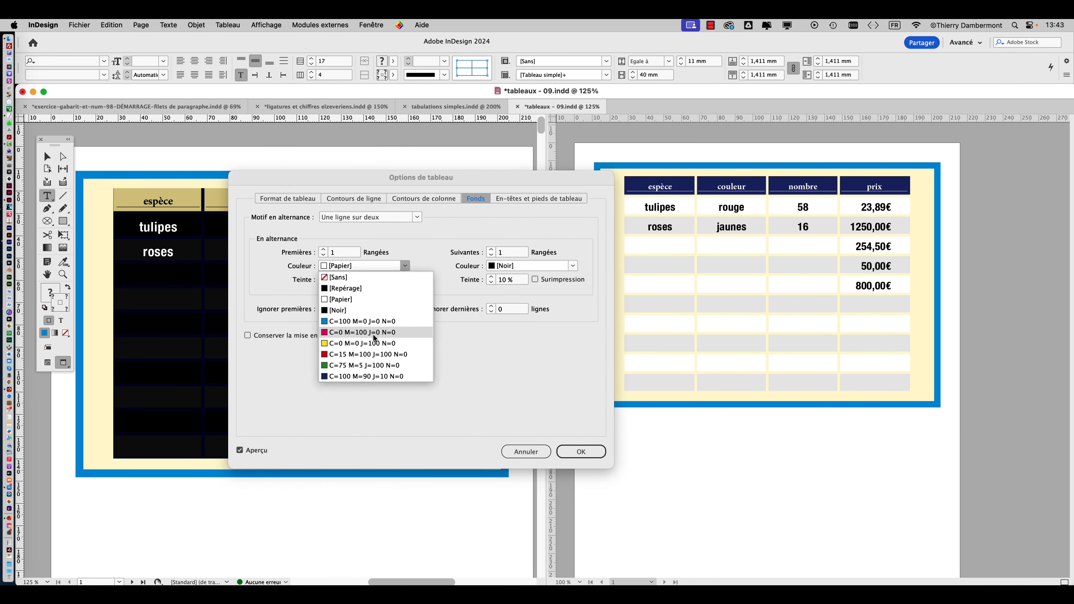
{"action": "left_click", "coordinate": [374, 325]}
{"action": "left_click_drag", "start_coordinate": [381, 182], "coordinate": [669, 408]}
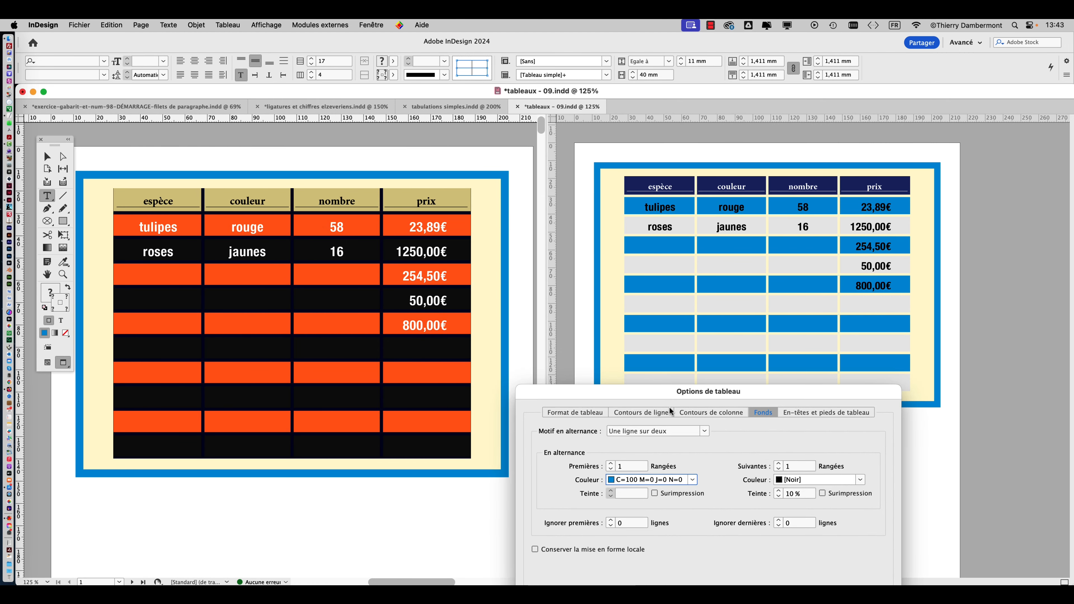
{"action": "left_click", "coordinate": [636, 494]}
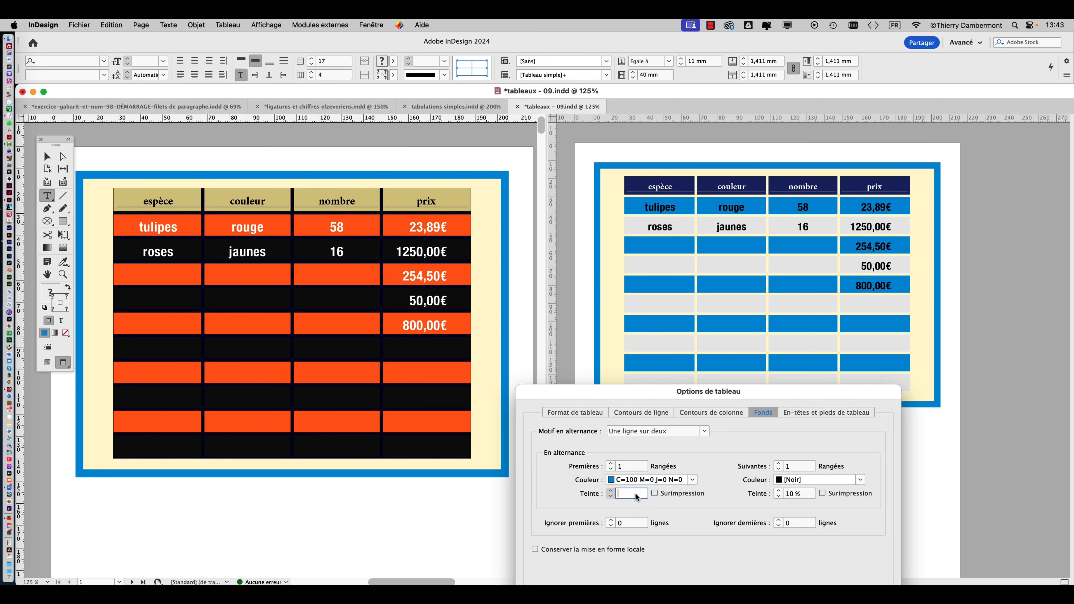
{"action": "type", "text": "20"}
{"action": "key", "text": "Tab"}
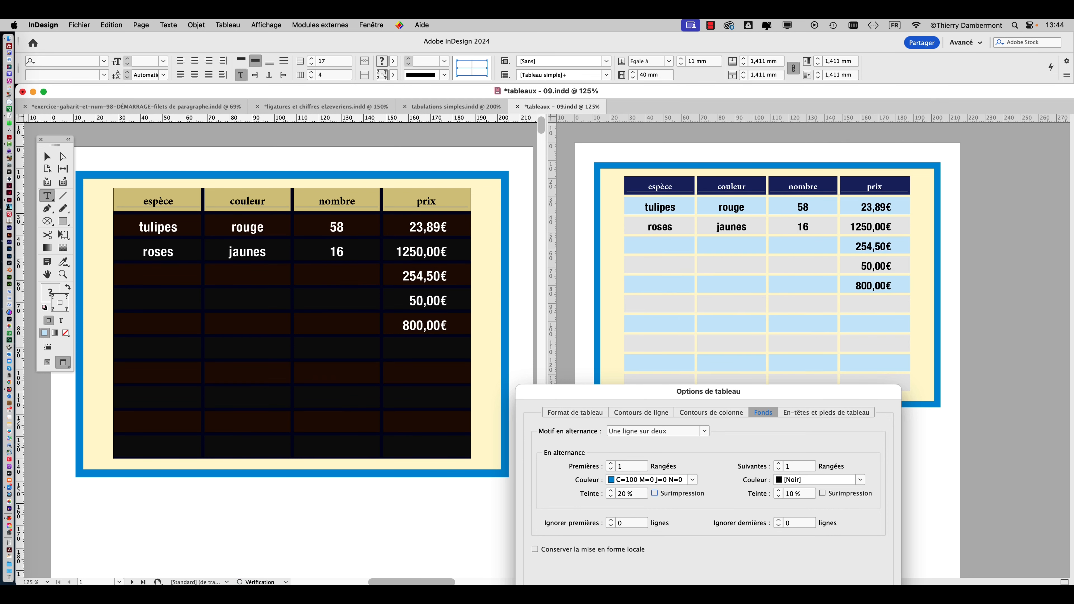
Try C=15 M=100 J=100 N=0 with a 30 % tint as the fill of the following alternating rows
{"action": "left_click", "coordinate": [860, 480]}
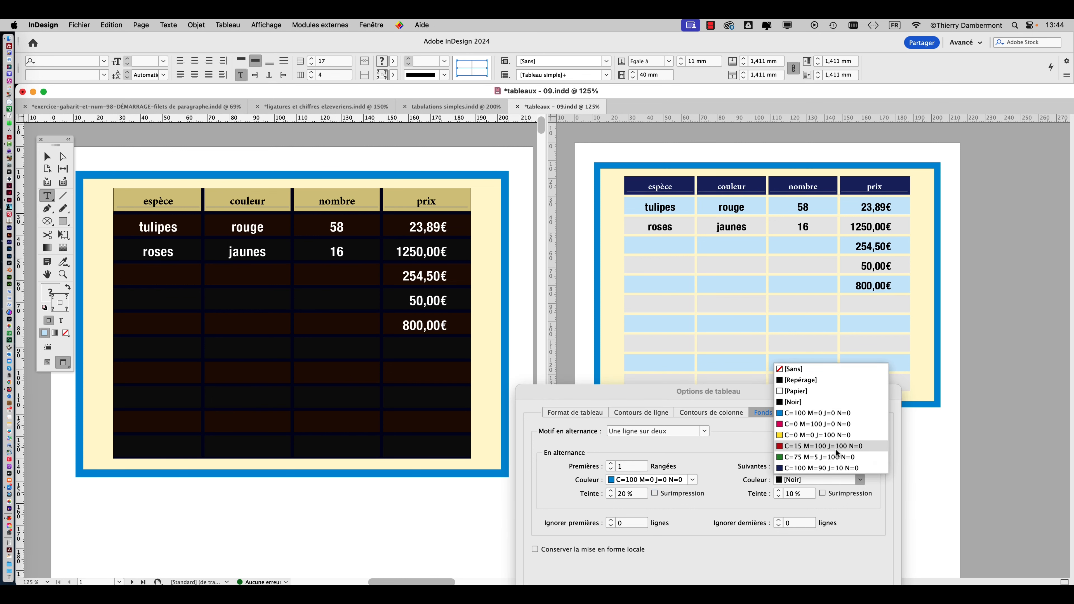
{"action": "left_click", "coordinate": [836, 453]}
{"action": "left_click", "coordinate": [859, 480]}
{"action": "left_click", "coordinate": [859, 481]}
{"action": "left_click", "coordinate": [781, 494]}
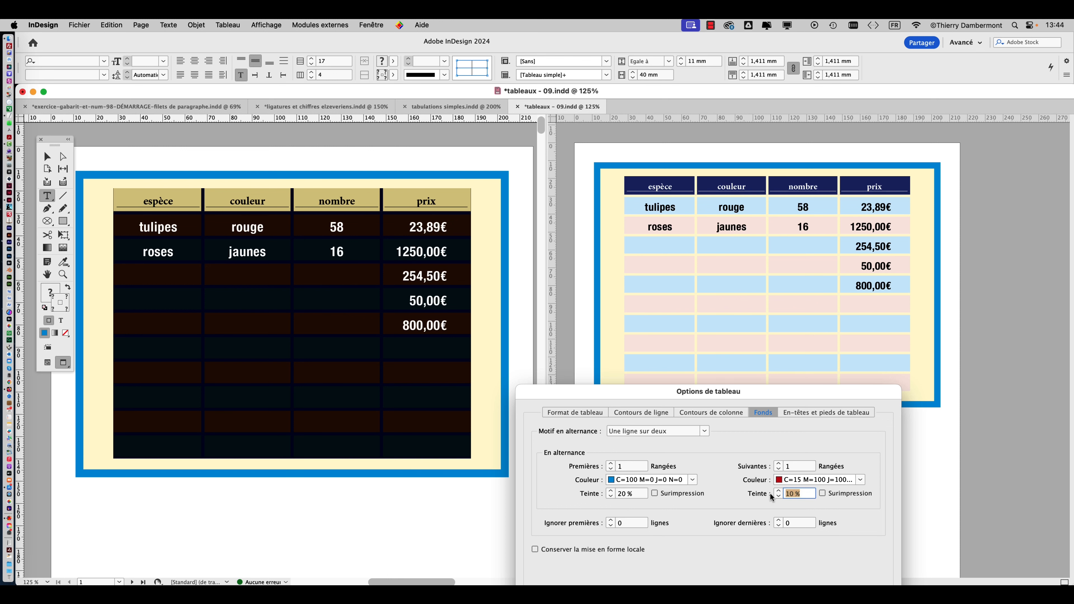
{"action": "type", "text": "30"}
{"action": "key", "text": "Tab"}
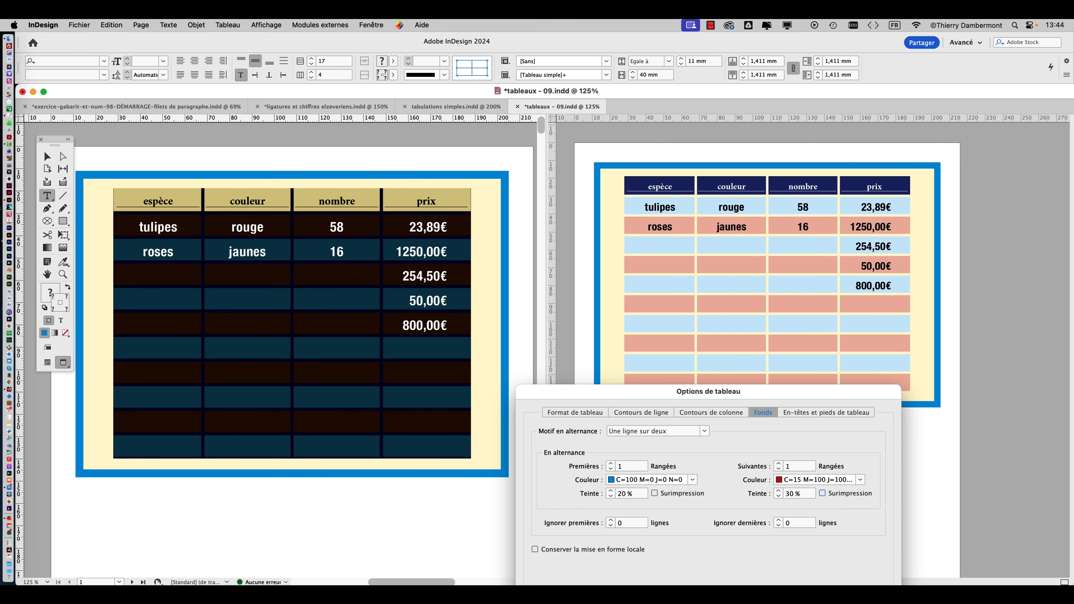
Set the following rows' fill colour to C=100 M=0 J=0 N=0 with a 50 % tint
{"action": "left_click", "coordinate": [799, 483]}
{"action": "left_click", "coordinate": [802, 417]}
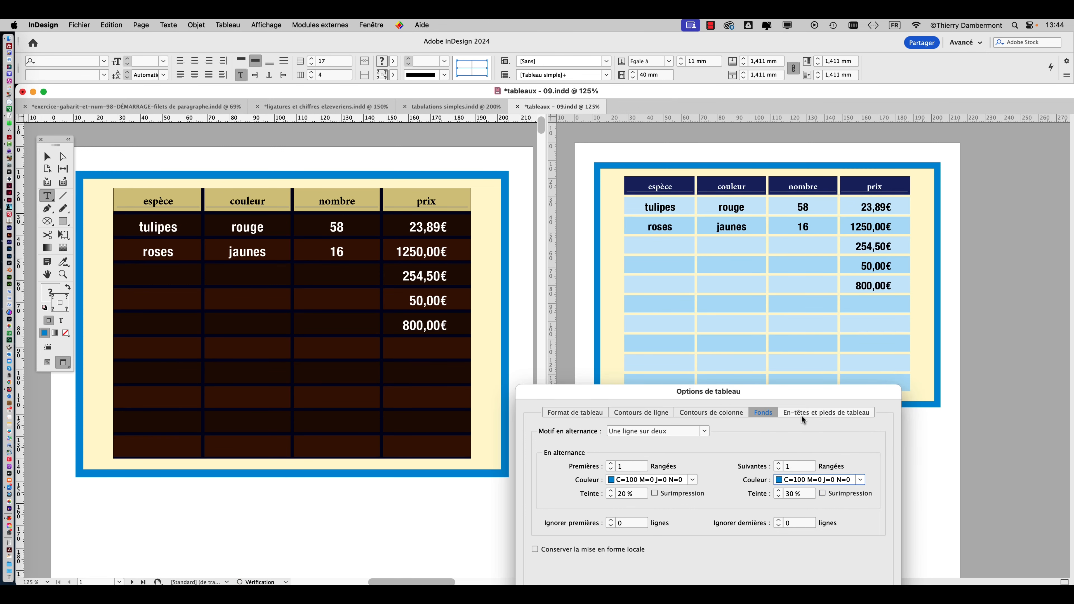
{"action": "left_click_drag", "start_coordinate": [812, 495], "coordinate": [772, 497]}
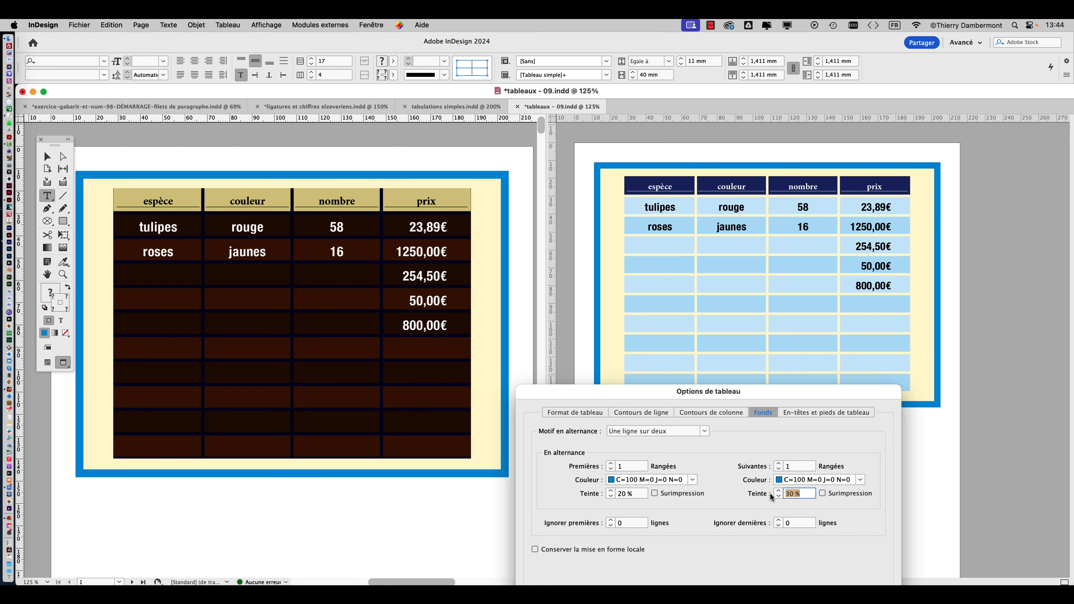
{"action": "type", "text": "50"}
{"action": "key", "text": "Tab"}
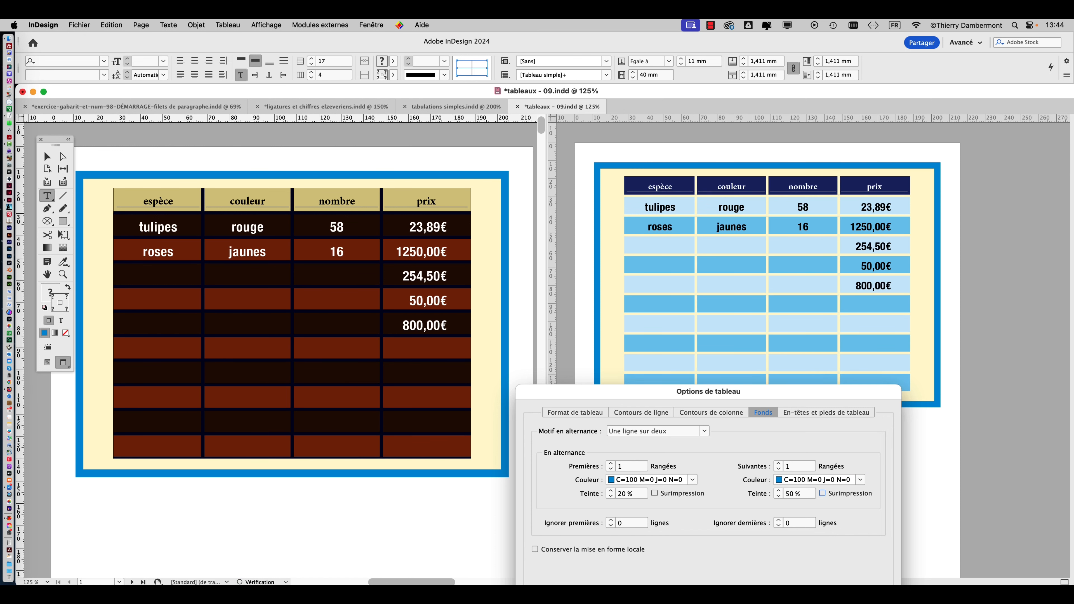
Try a 40 % tint on the following rows, and settle on 30 %
{"action": "left_click_drag", "start_coordinate": [801, 497], "coordinate": [780, 494]}
{"action": "type", "text": "40"}
{"action": "key", "text": "Tab"}
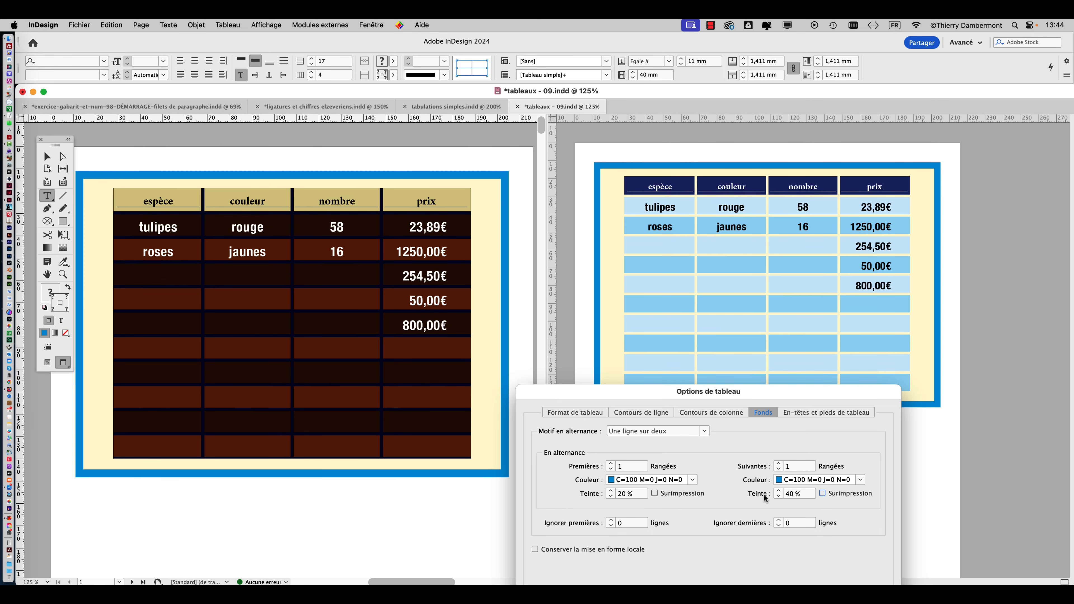
{"action": "left_click_drag", "start_coordinate": [801, 495], "coordinate": [763, 494]}
{"action": "type", "text": "30"}
{"action": "key", "text": "Tab"}
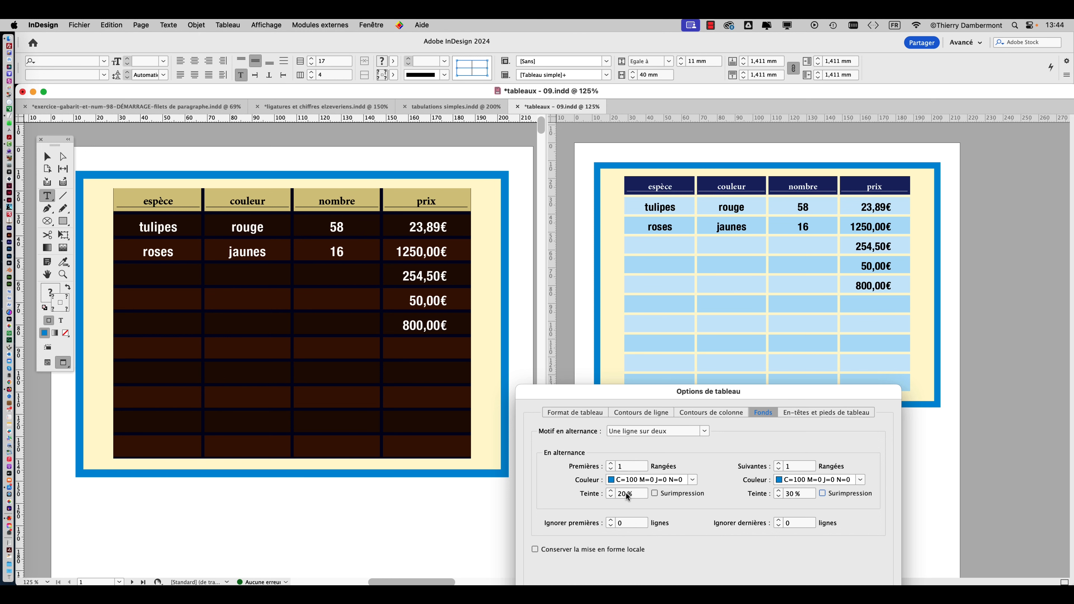
Set the first rows' tint to 15 %, apply the table options and deselect the table
{"action": "left_click_drag", "start_coordinate": [635, 494], "coordinate": [615, 495]}
{"action": "type", "text": "15"}
{"action": "key", "text": "Tab"}
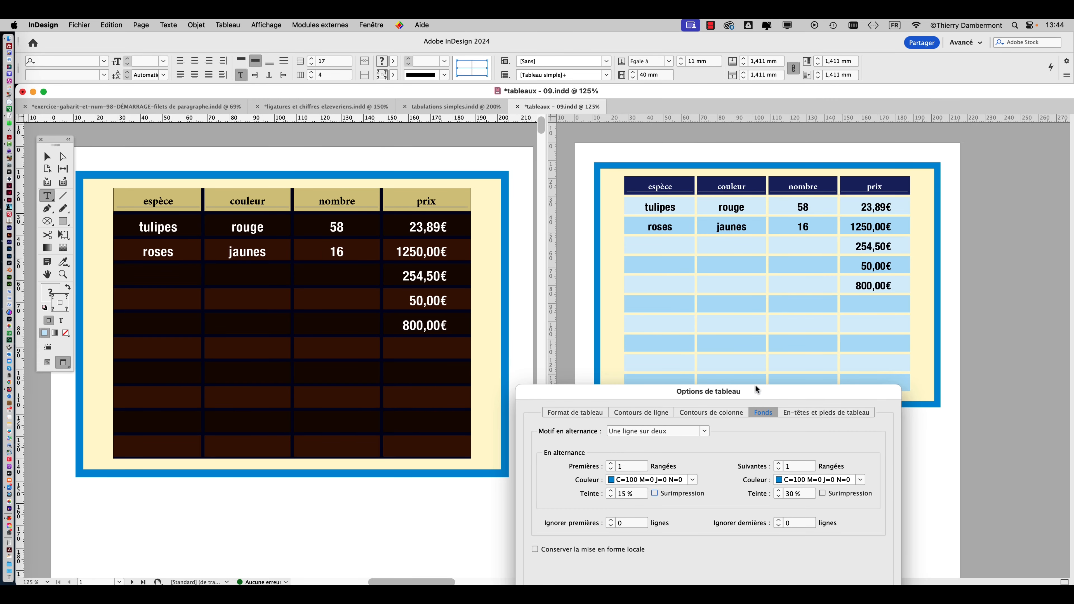
{"action": "left_click_drag", "start_coordinate": [756, 387], "coordinate": [662, 123]}
{"action": "left_click", "coordinate": [789, 397]}
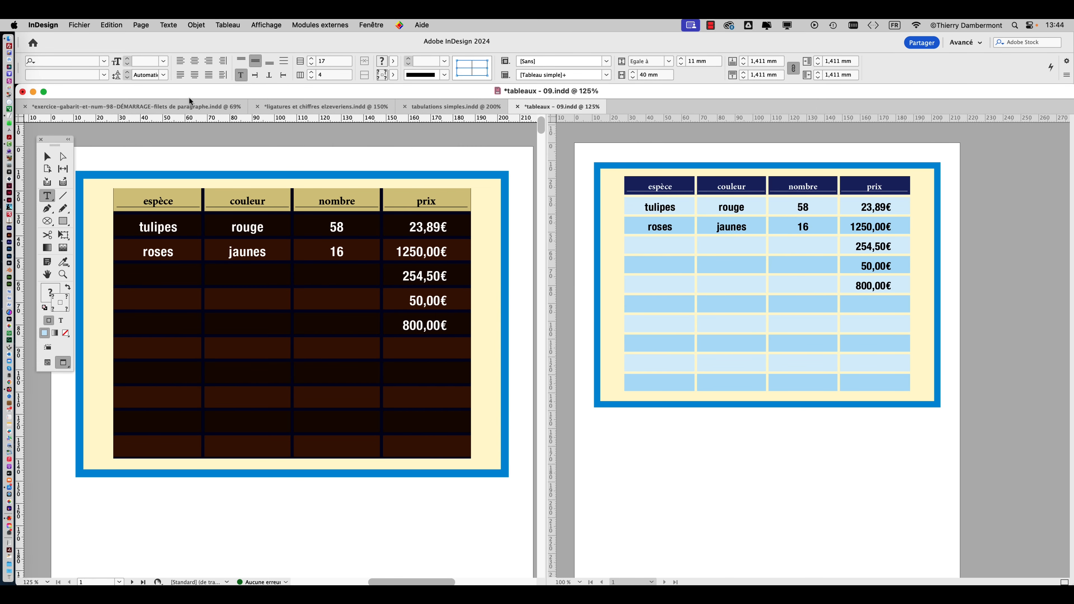
{"action": "key", "text": "Escape"}
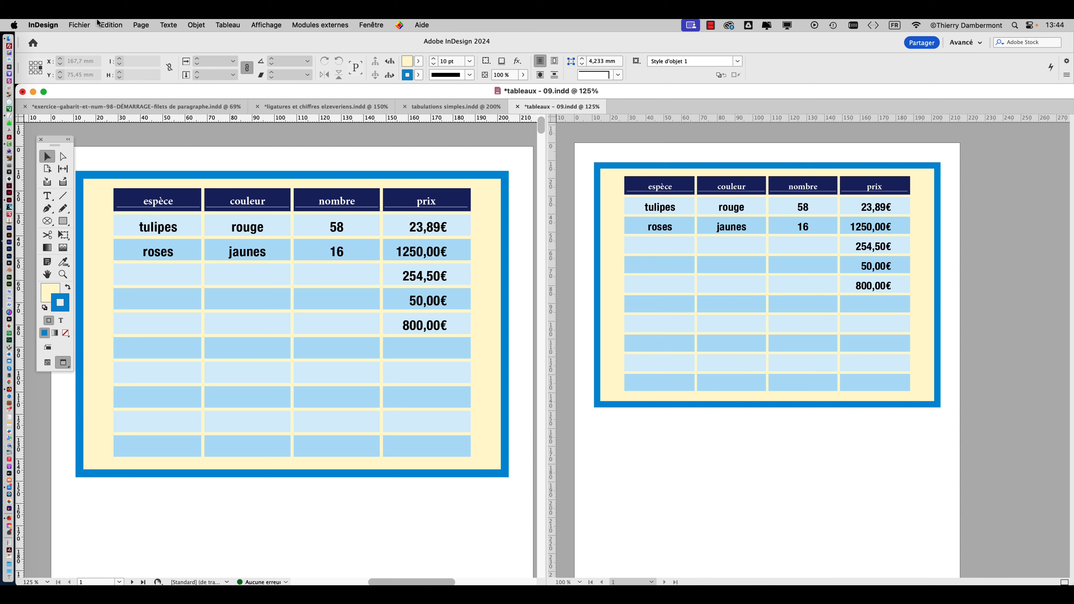
Save the document under the new name "tableaux - 10.indd" in the VENDREDI folder
{"action": "left_click", "coordinate": [79, 24]}
{"action": "left_click", "coordinate": [140, 109]}
{"action": "left_click", "coordinate": [606, 100]}
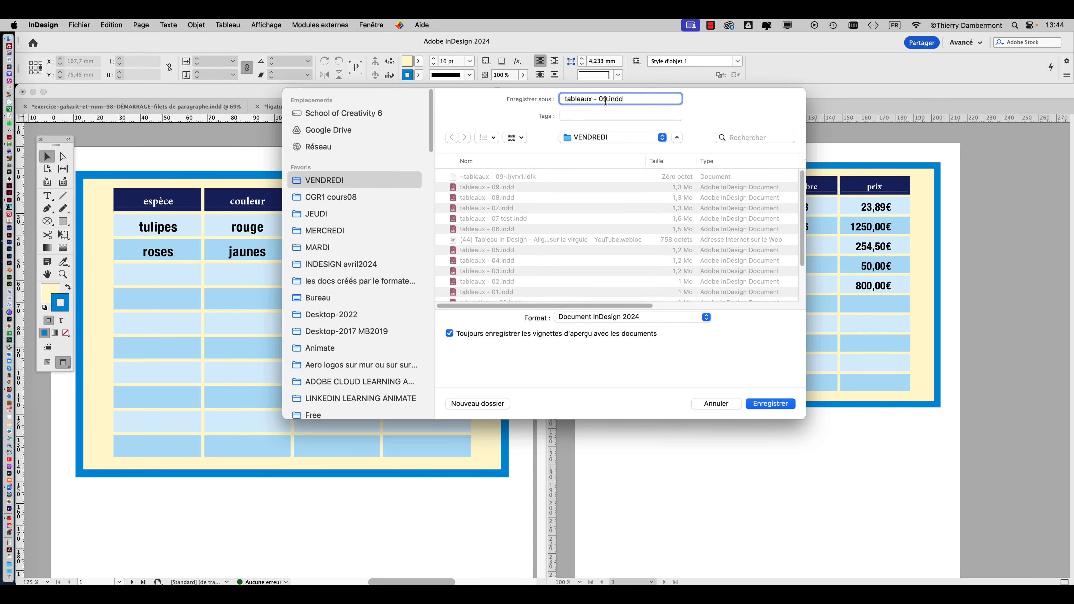
{"action": "key", "text": "BackSpace"}
{"action": "key", "text": "BackSpace"}
{"action": "type", "text": "10"}
{"action": "left_click", "coordinate": [771, 404]}
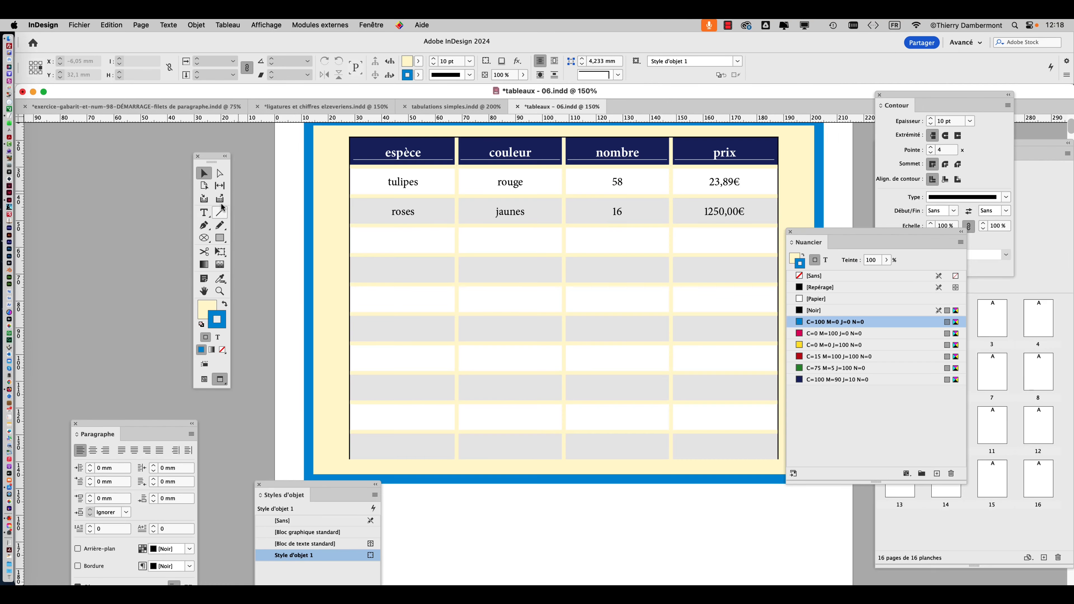
Select the whole table and restrict stroke changes to its four outer edges, excluding the inner lines
{"action": "key", "text": "t"}
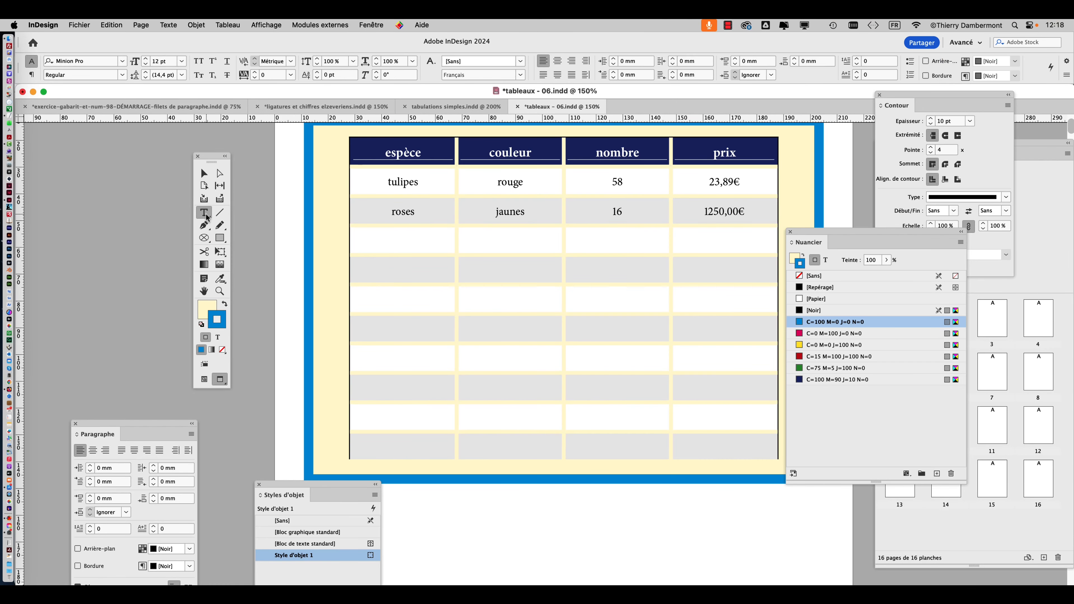
{"action": "left_click", "coordinate": [346, 136]}
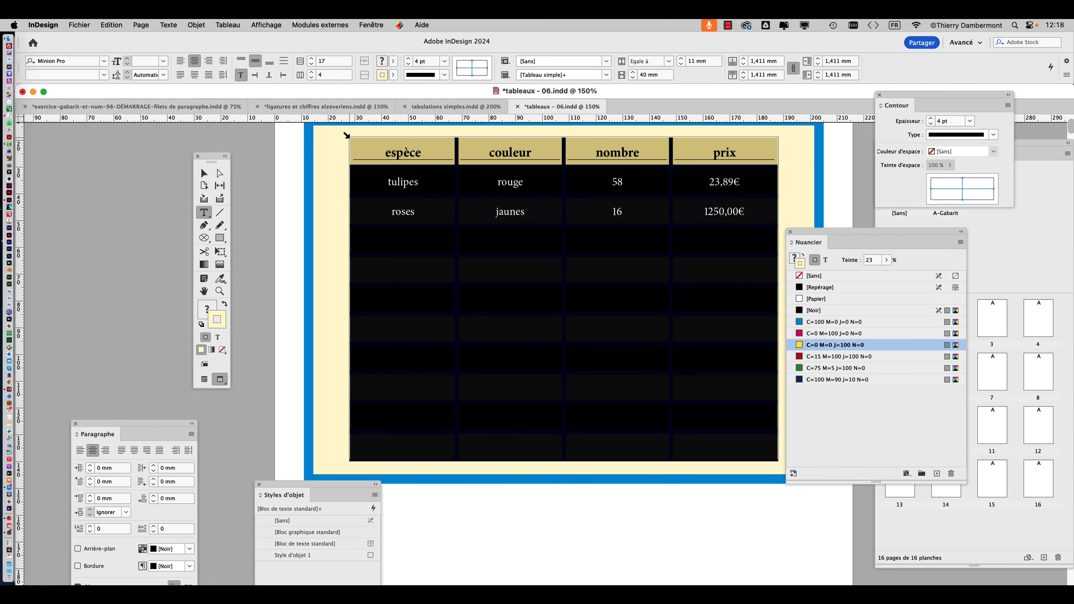
{"action": "left_click_drag", "start_coordinate": [879, 100], "coordinate": [509, 192]}
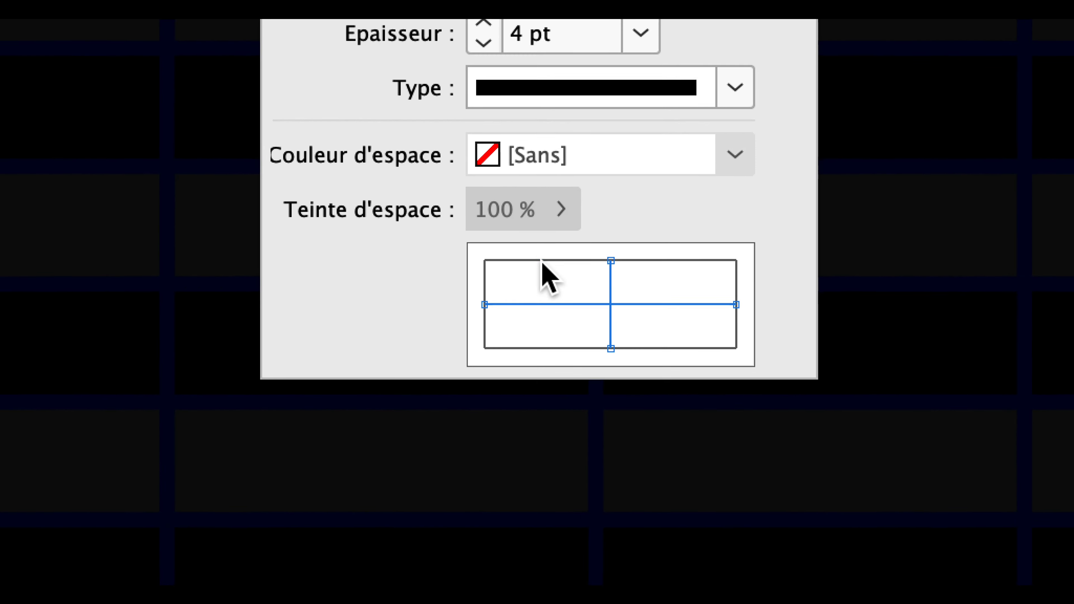
{"action": "left_click", "coordinate": [677, 526]}
{"action": "left_click", "coordinate": [530, 279]}
{"action": "left_click", "coordinate": [573, 333]}
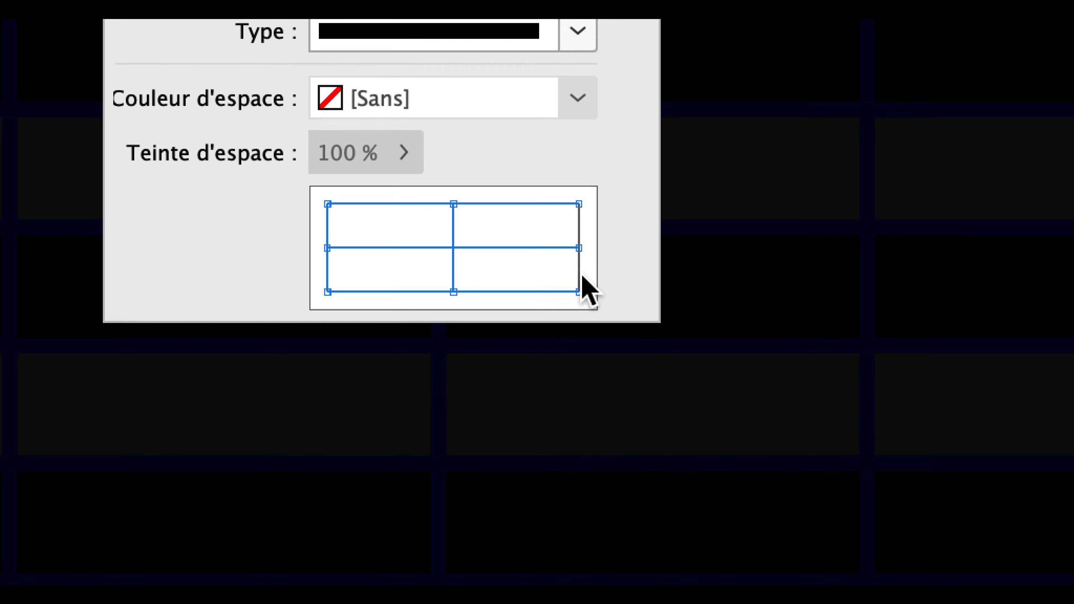
{"action": "double_click", "coordinate": [579, 275]}
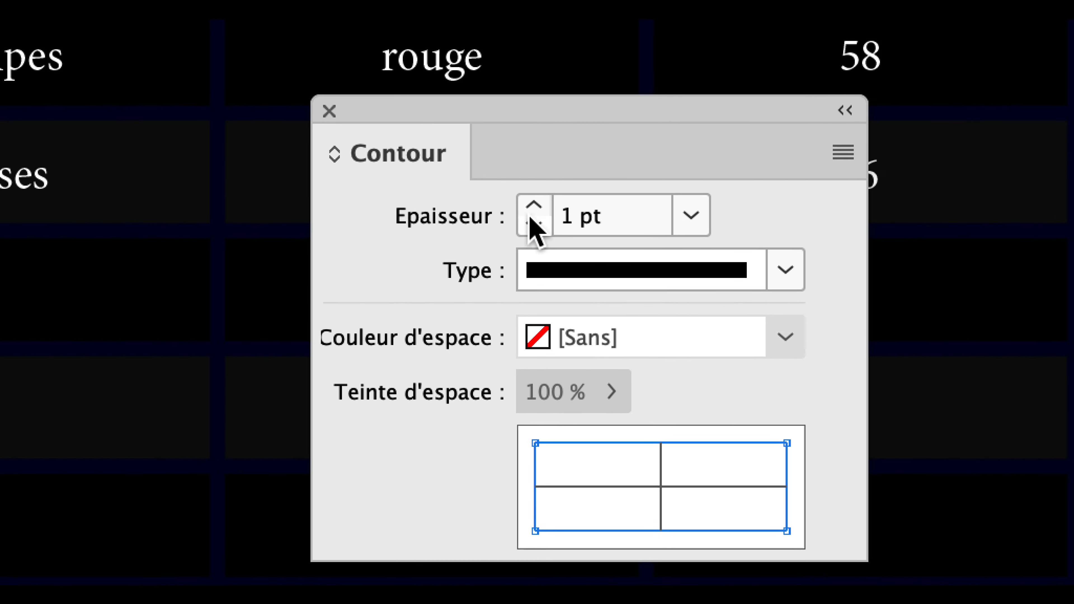
Set the outer border's stroke weight to 0 pt and deselect the table
{"action": "left_click", "coordinate": [426, 30]}
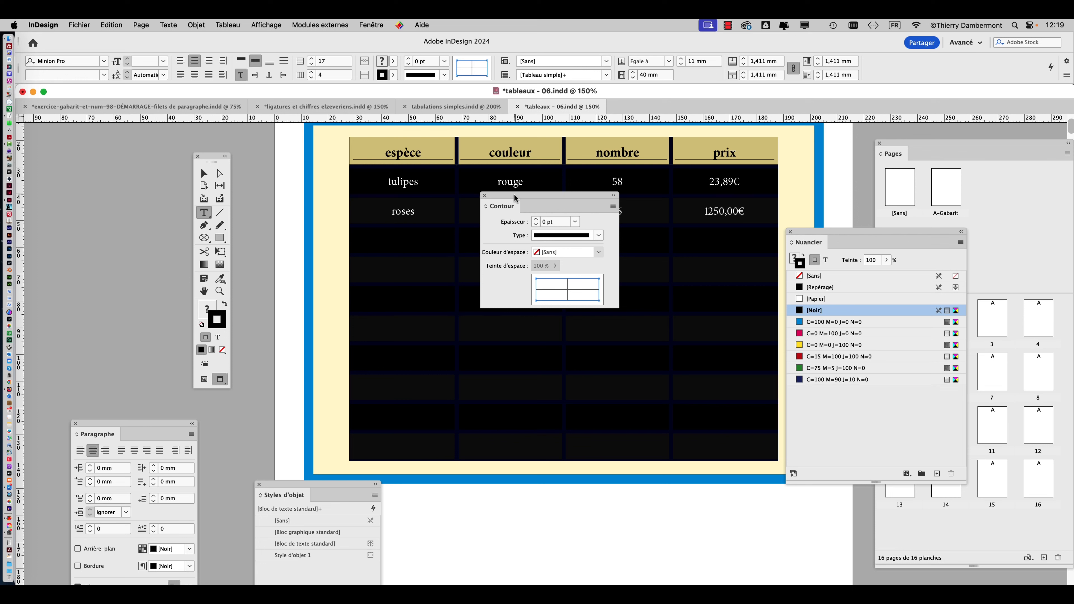
{"action": "left_click_drag", "start_coordinate": [515, 197], "coordinate": [836, 147]}
{"action": "left_click", "coordinate": [204, 174]}
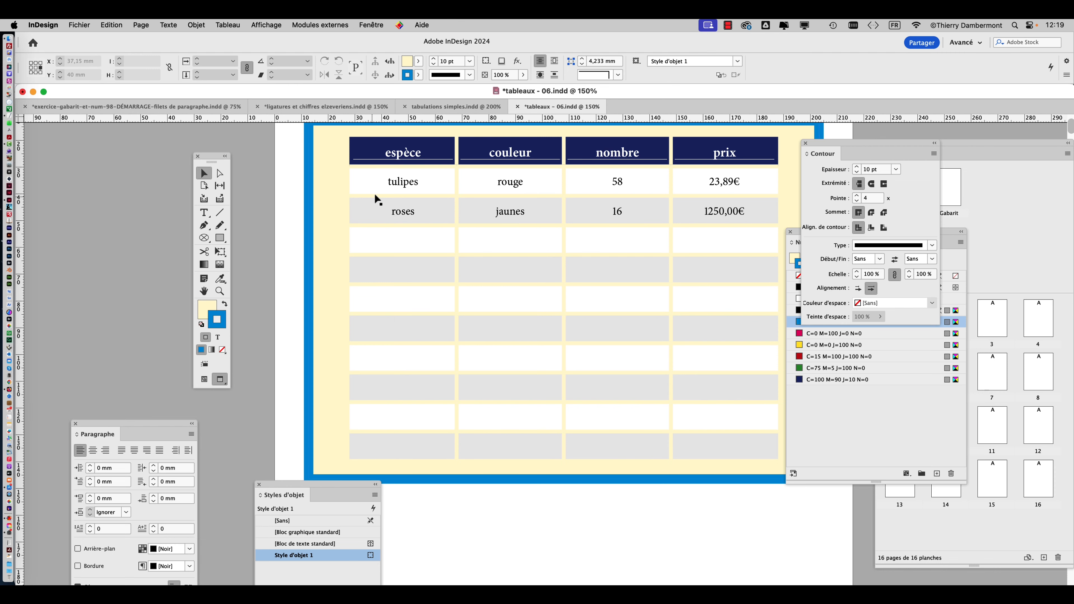
Reselect the whole table, check its outer-edge stroke settings and deselect it
{"action": "scroll", "coordinate": [374, 193], "scroll_direction": "up", "scroll_amount": 1}
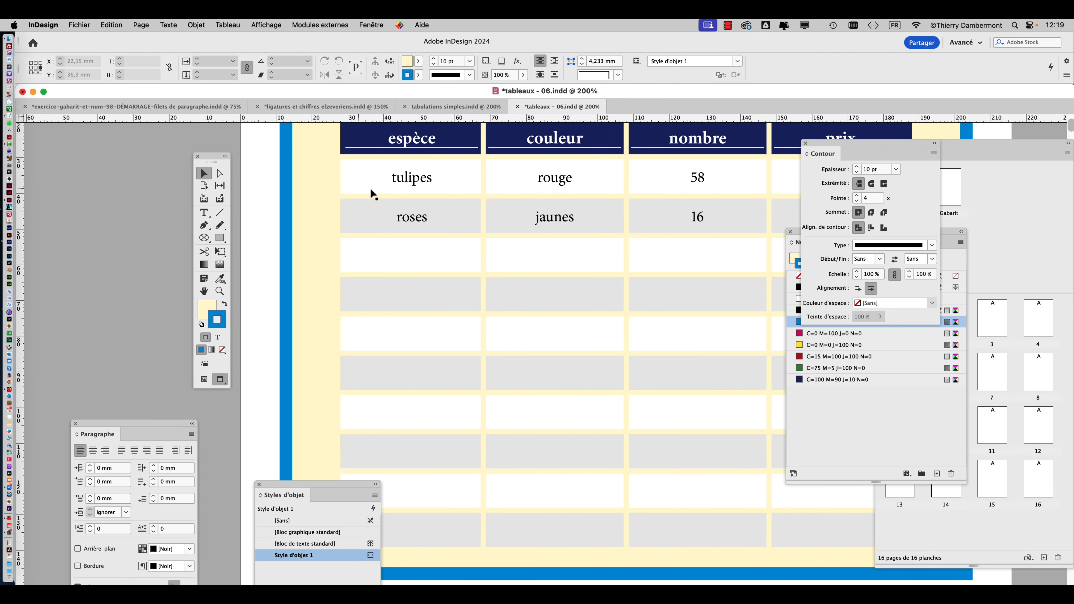
{"action": "scroll", "coordinate": [370, 190], "scroll_direction": "up", "scroll_amount": 4}
{"action": "left_click", "coordinate": [204, 213]}
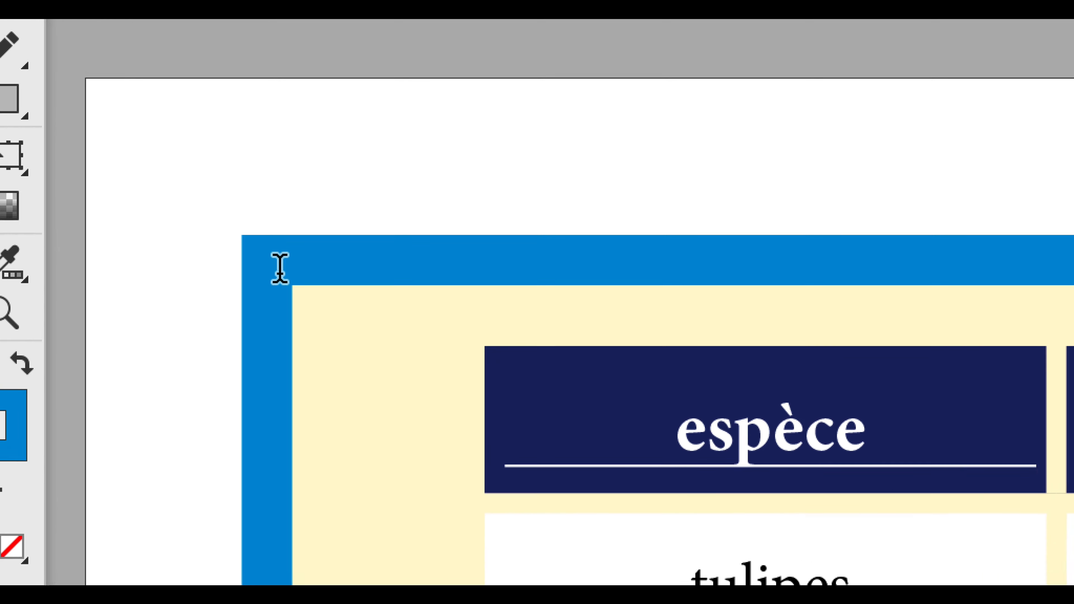
{"action": "left_click", "coordinate": [481, 342]}
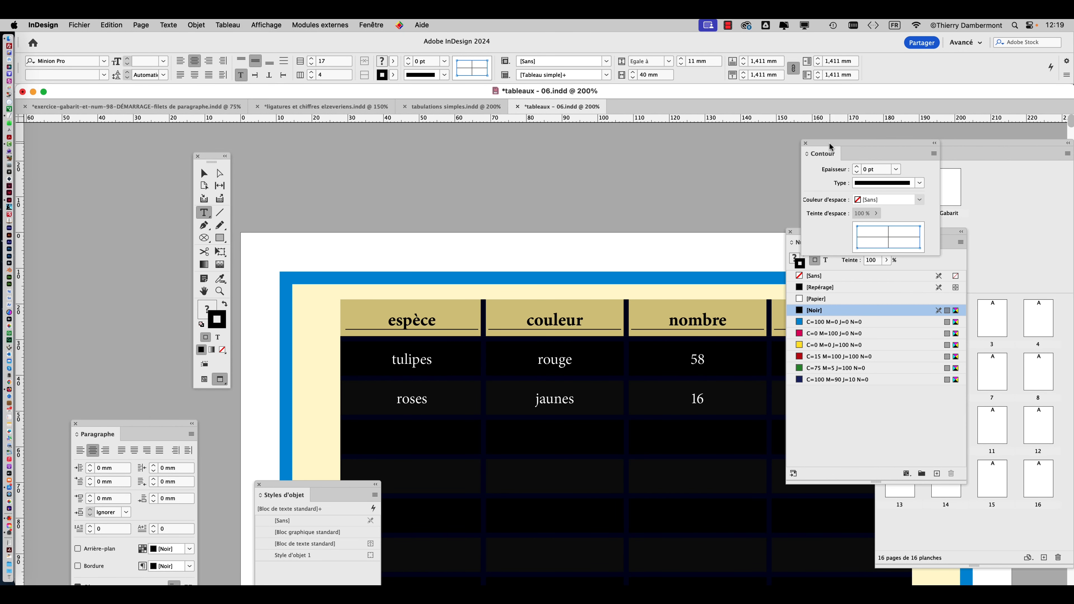
{"action": "left_click_drag", "start_coordinate": [829, 148], "coordinate": [589, 151]}
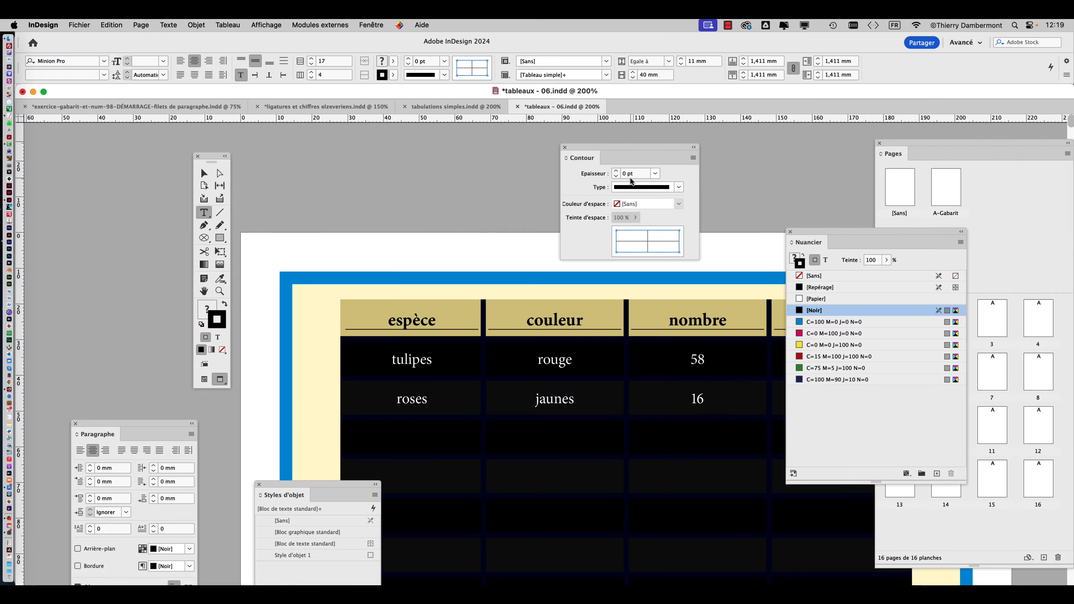
{"action": "left_click", "coordinate": [204, 173]}
{"action": "key", "text": "super+minus"}
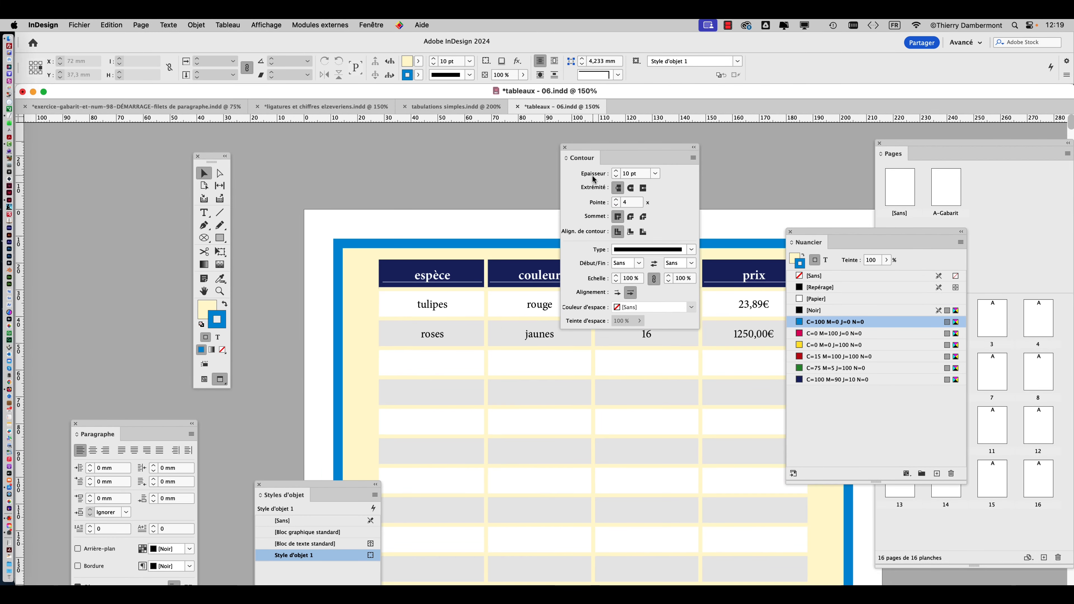
Examine the table's edges on the first page and on its continuation on the next page
{"action": "left_click_drag", "start_coordinate": [588, 147], "coordinate": [776, 135]}
{"action": "left_click_drag", "start_coordinate": [634, 265], "coordinate": [488, 319]}
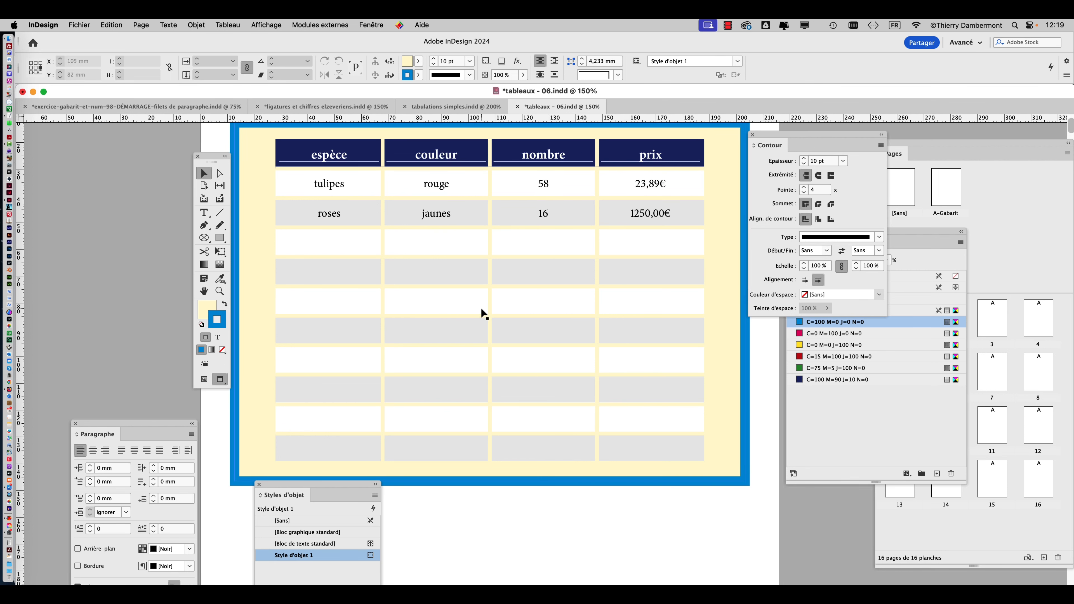
{"action": "key", "text": "super+1"}
{"action": "scroll", "coordinate": [394, 371], "scroll_direction": "down", "scroll_amount": 15}
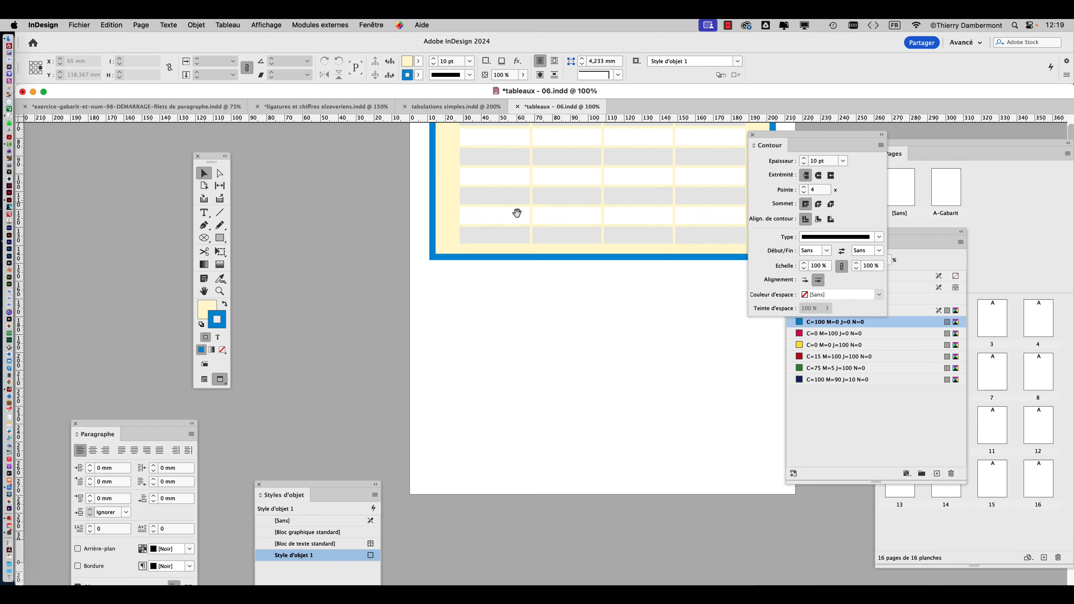
{"action": "scroll", "coordinate": [486, 182], "scroll_direction": "down", "scroll_amount": 5}
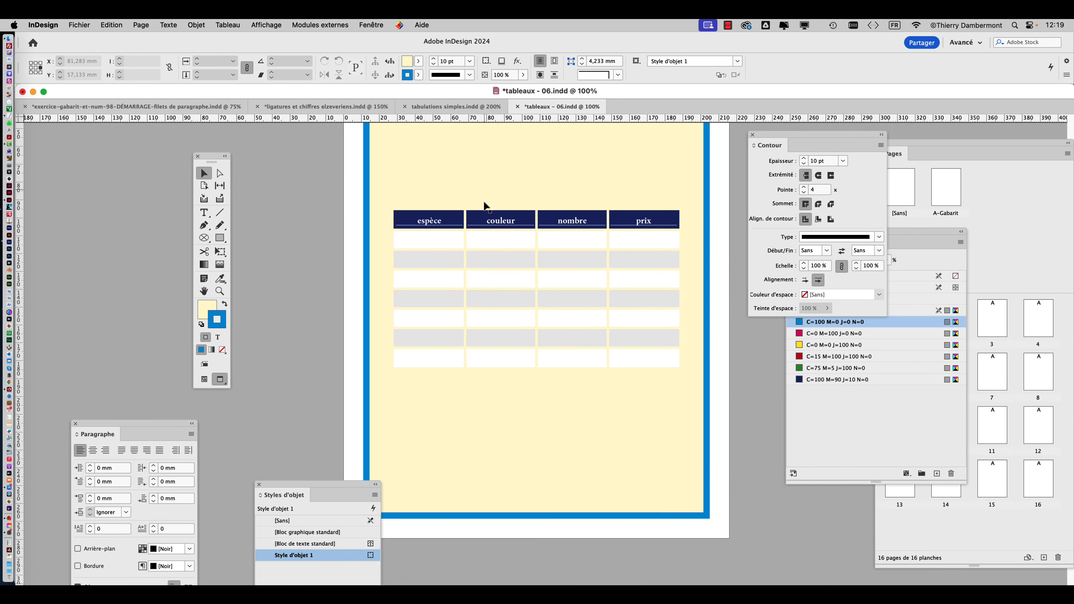
{"action": "scroll", "coordinate": [526, 286], "scroll_direction": "up", "scroll_amount": 1}
{"action": "scroll", "coordinate": [529, 295], "scroll_direction": "right", "scroll_amount": 2}
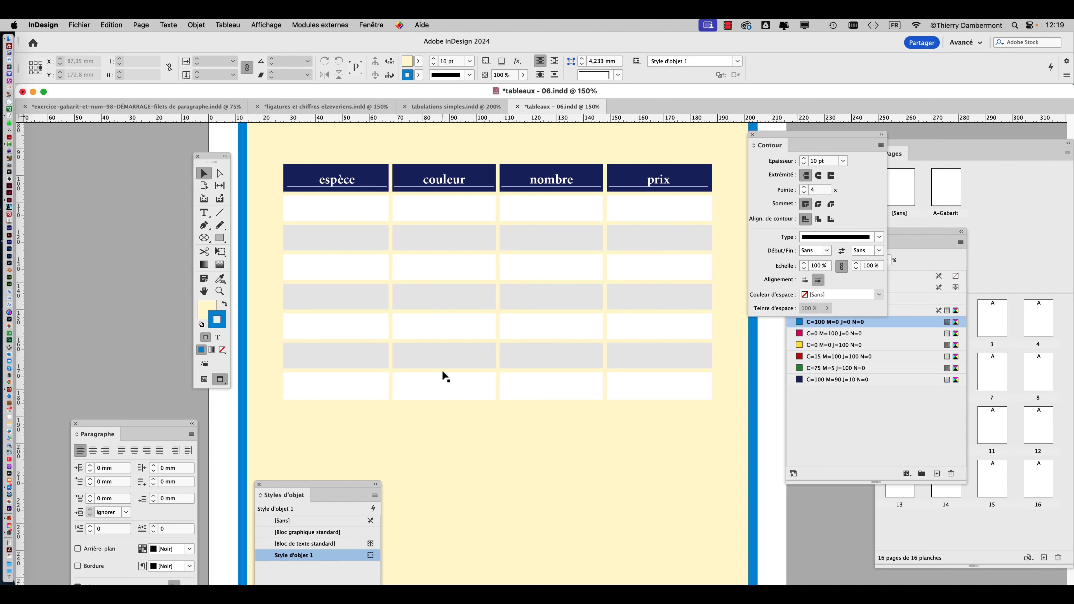
{"action": "scroll", "coordinate": [442, 372], "scroll_direction": "down", "scroll_amount": 1}
{"action": "scroll", "coordinate": [442, 372], "scroll_direction": "down", "scroll_amount": 1}
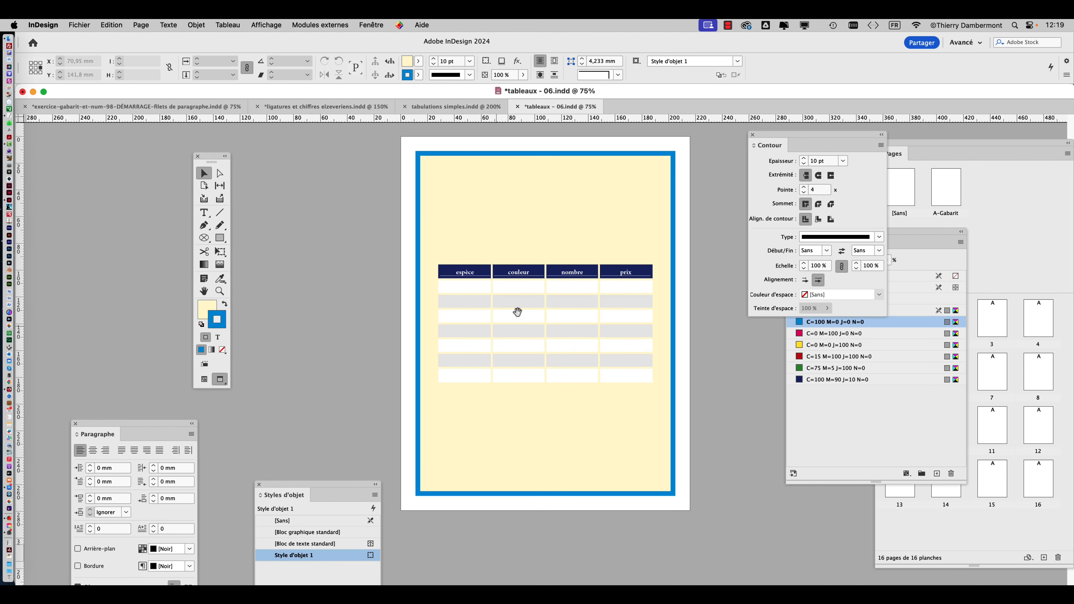
{"action": "scroll", "coordinate": [516, 311], "scroll_direction": "up", "scroll_amount": 2}
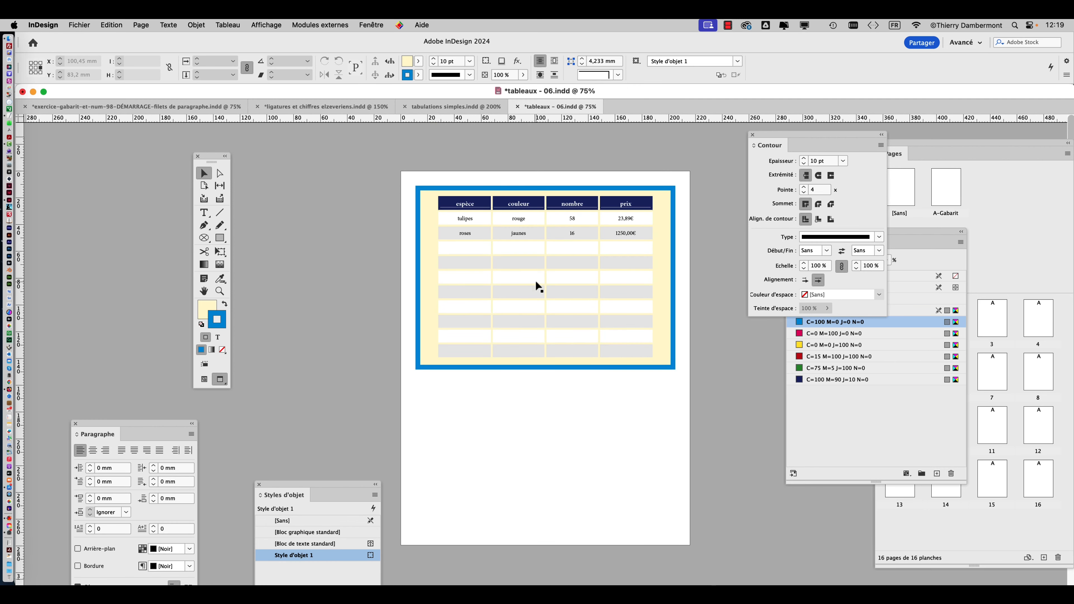
{"action": "scroll", "coordinate": [536, 286], "scroll_direction": "up", "scroll_amount": 2}
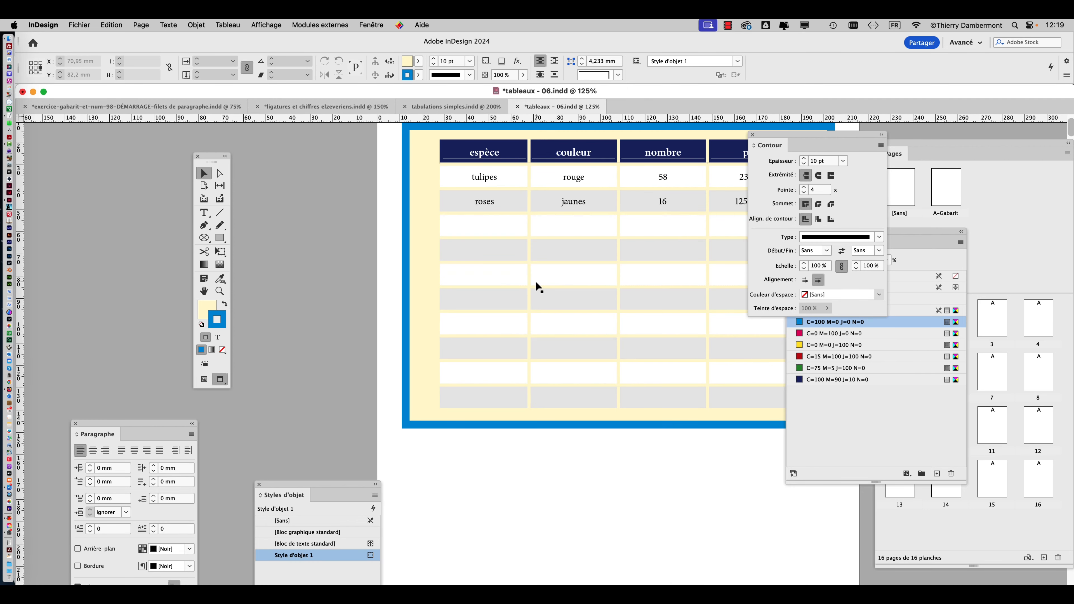
{"action": "key", "text": "space"}
{"action": "left_click_drag", "start_coordinate": [552, 304], "coordinate": [453, 311]}
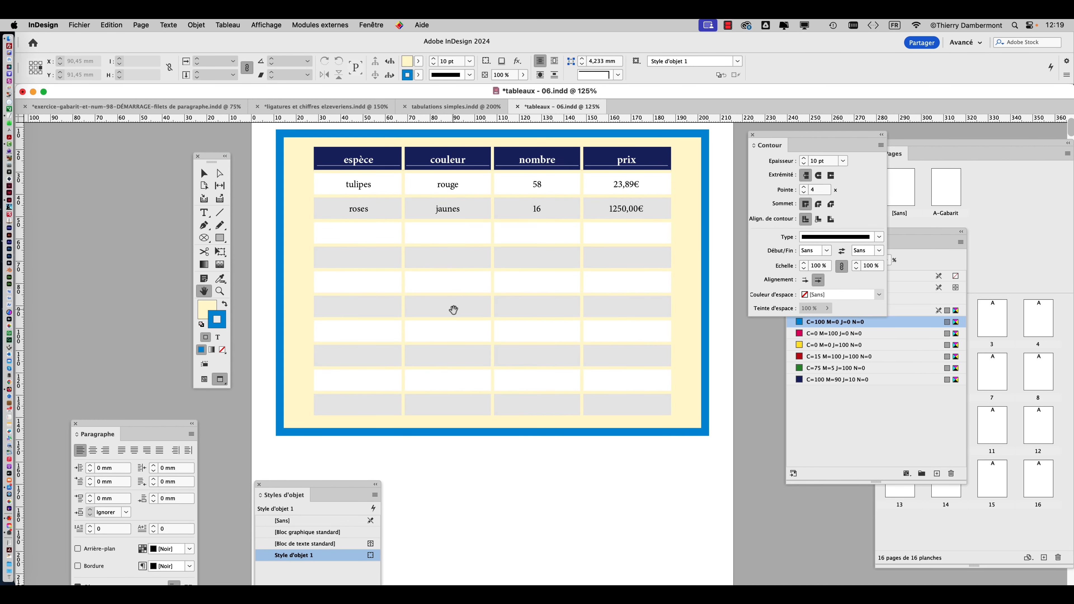
Reposition the Contour panel and the toolbox clear of the table
{"action": "left_click_drag", "start_coordinate": [766, 136], "coordinate": [810, 138]}
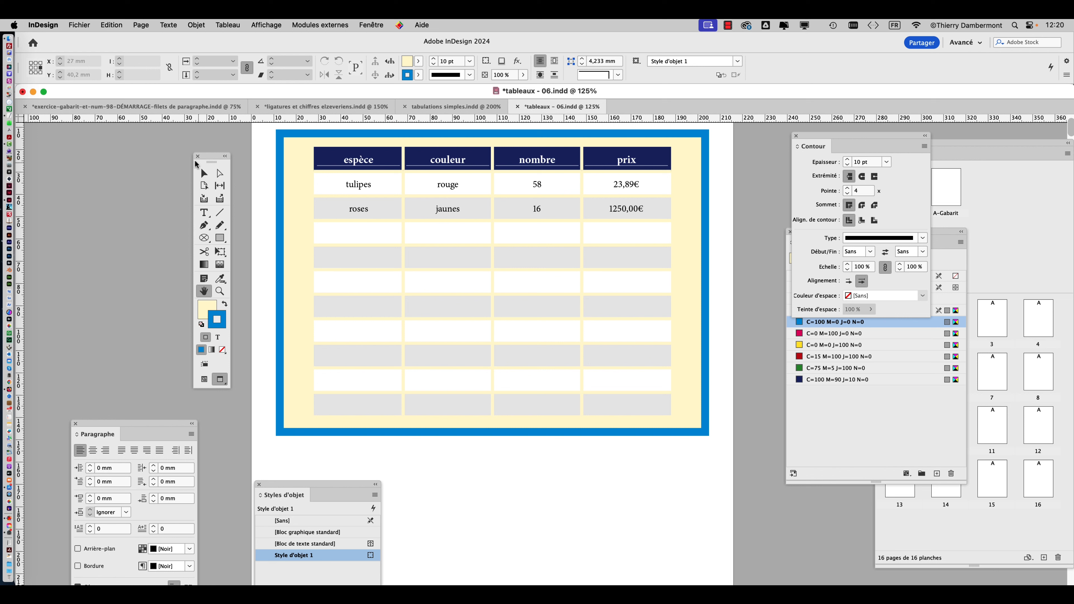
{"action": "left_click_drag", "start_coordinate": [210, 162], "coordinate": [197, 141]}
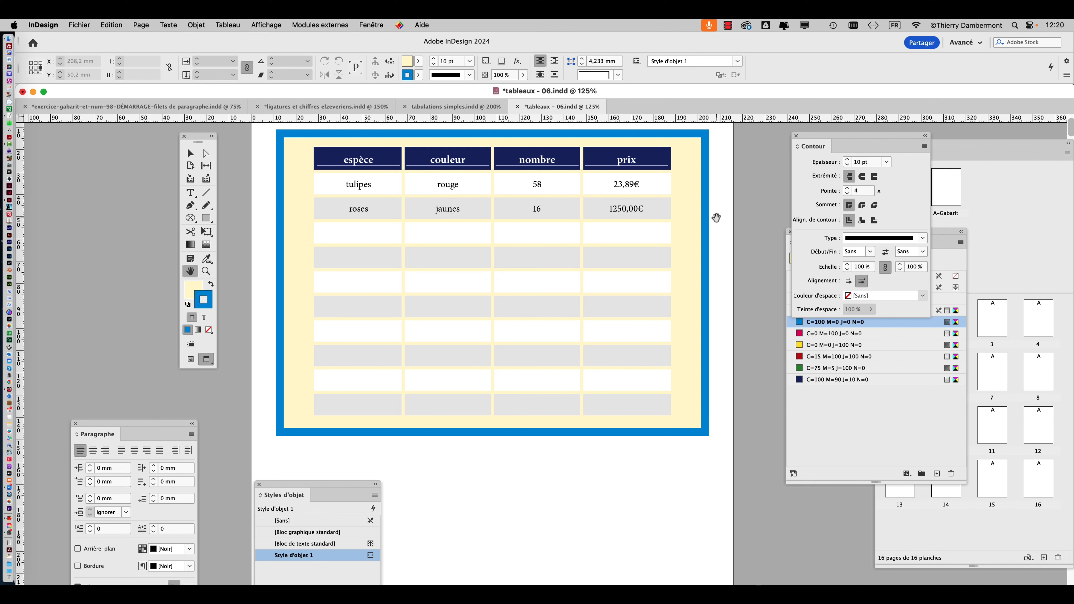
{"action": "left_click_drag", "start_coordinate": [198, 137], "coordinate": [136, 138]}
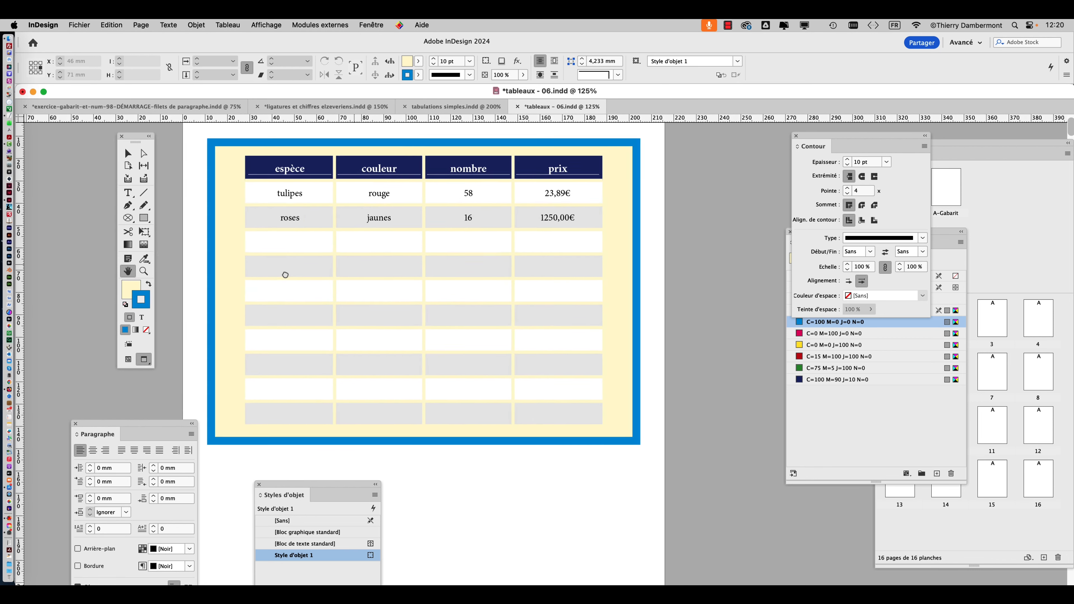